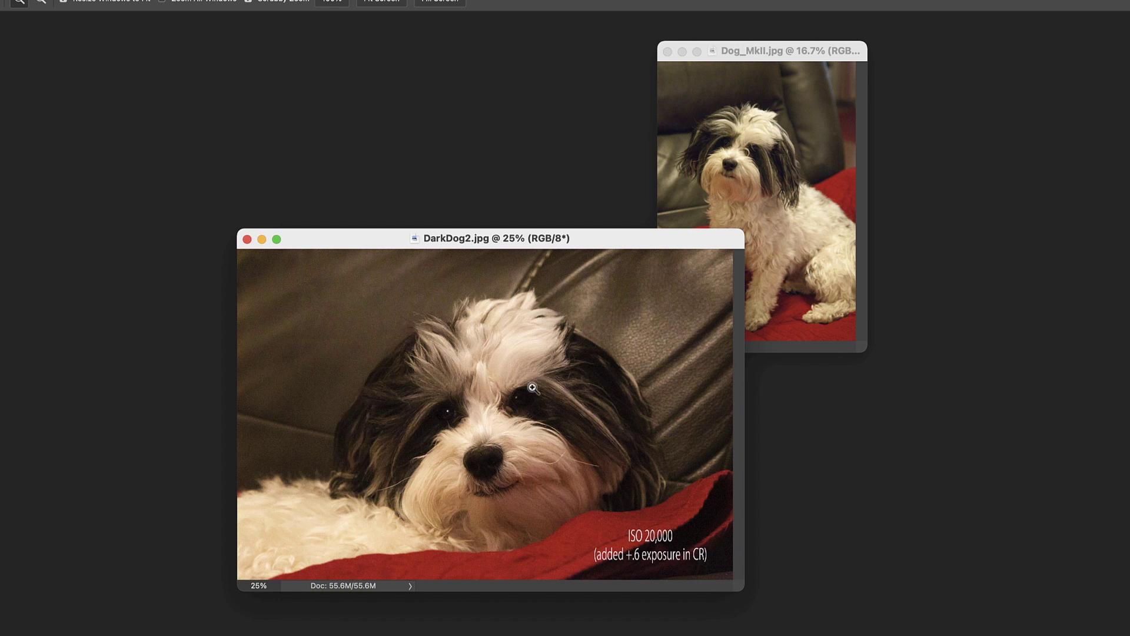
Zoom into DarkDog2.jpg to inspect its grain, then send it to Luminar AI via Filter > Skylum Software.
click(525, 451)
key(f)
key(f)
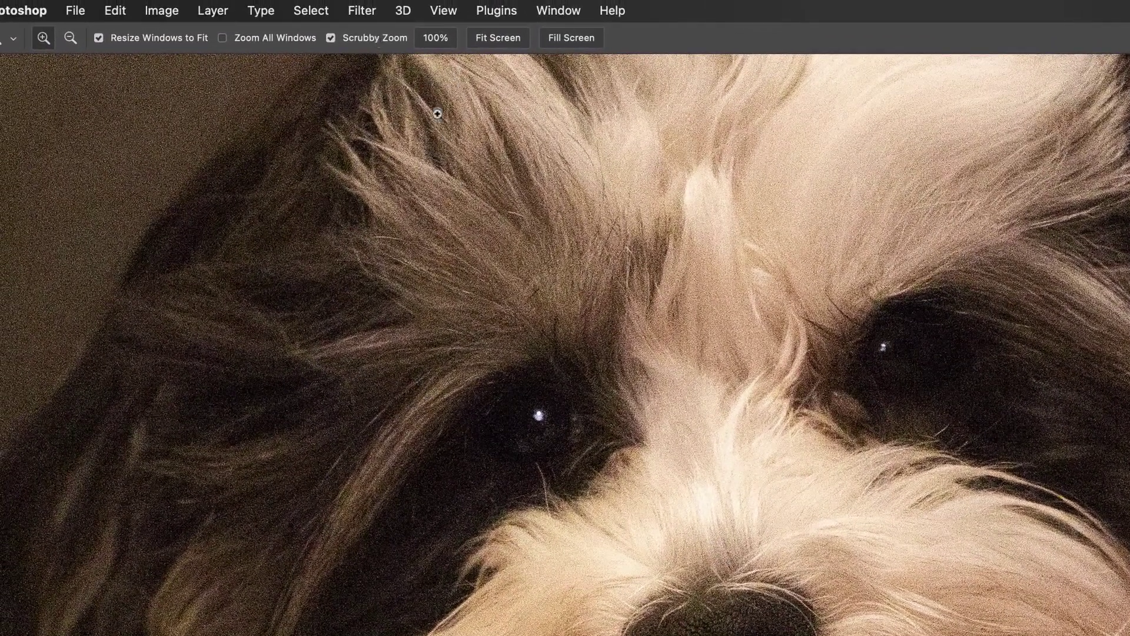
click(357, 12)
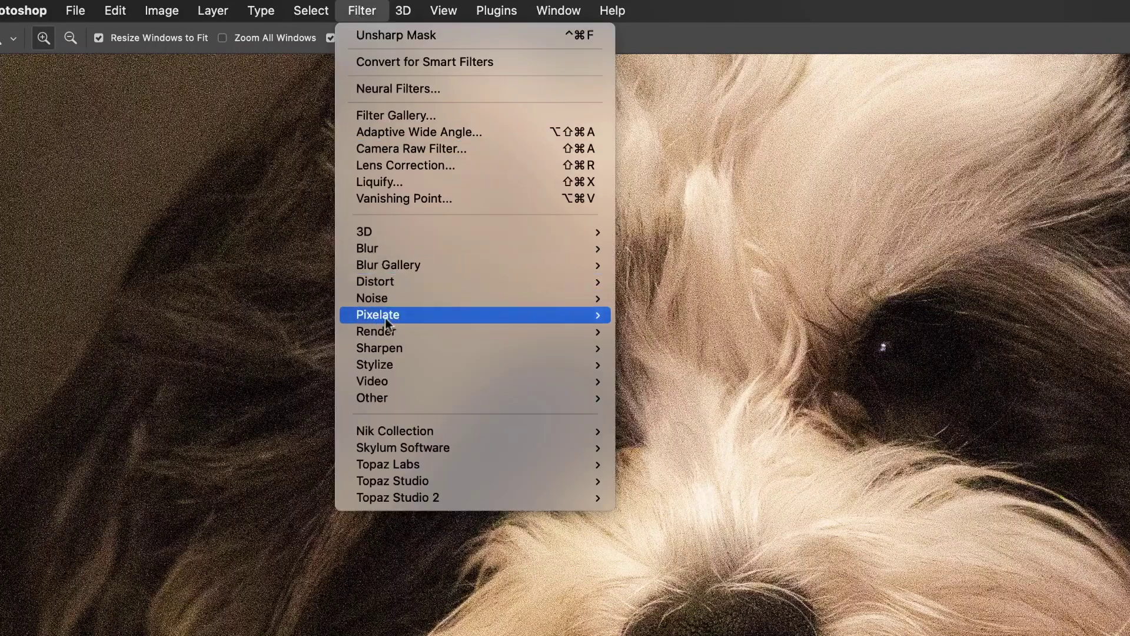
mouse_move(484, 446)
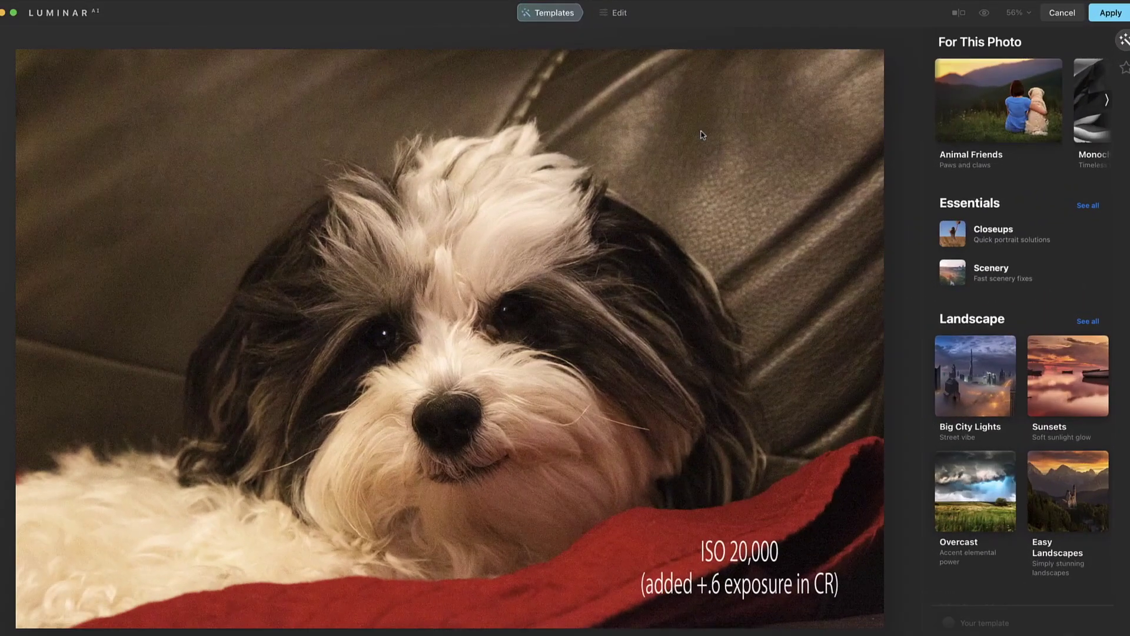
In the Edit tools, expand Denoise and its Advanced Settings for DarkDog2.jpg.
click(617, 15)
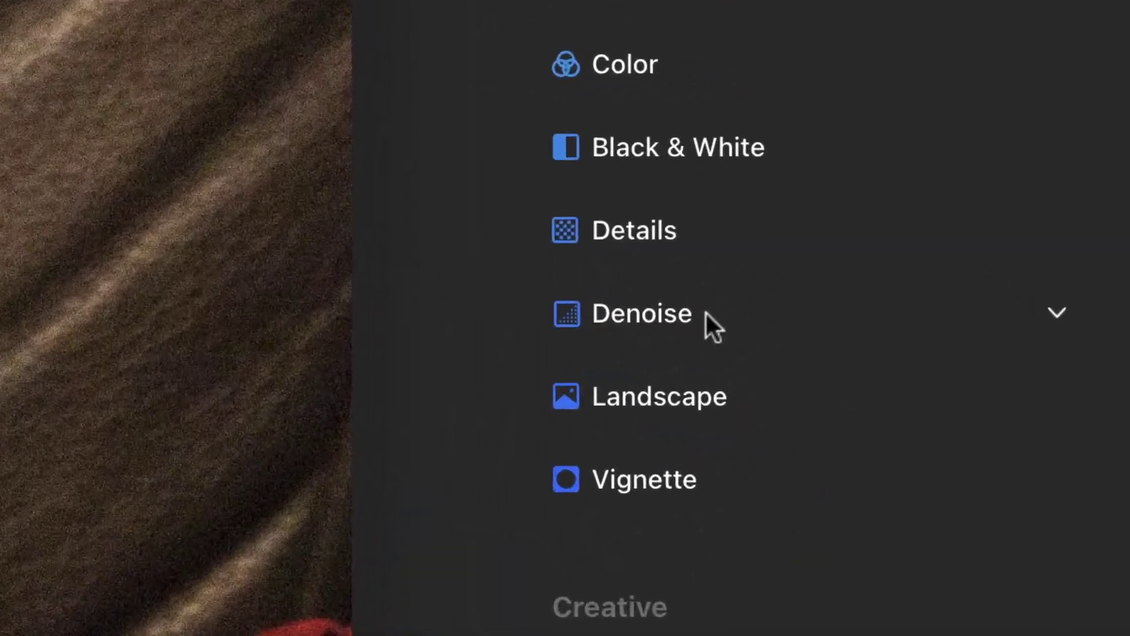
click(994, 346)
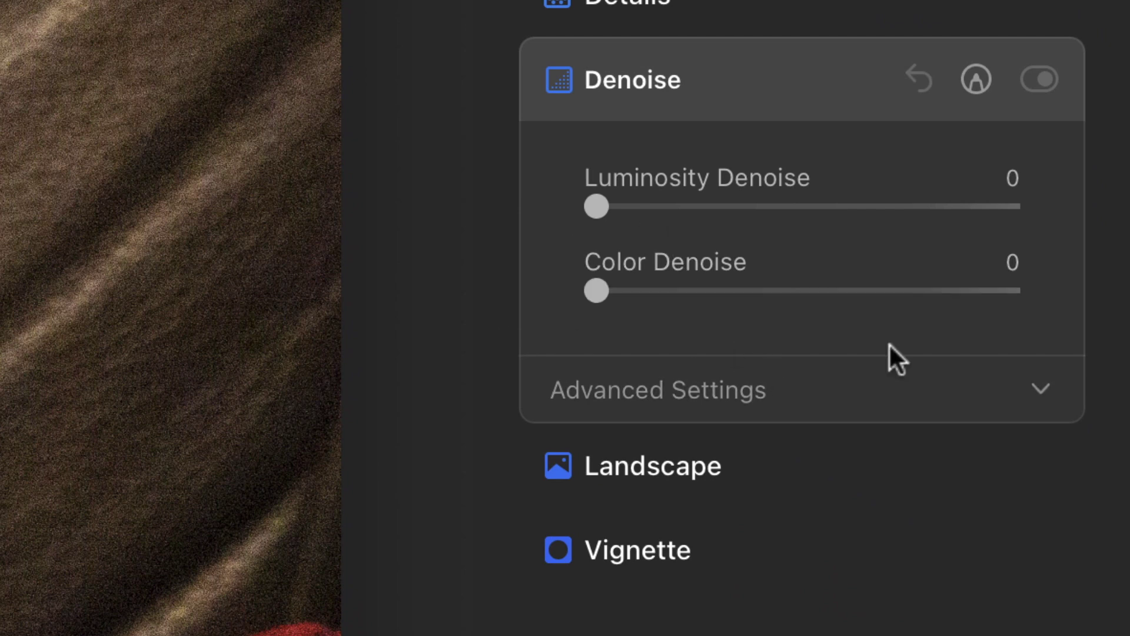
click(1040, 391)
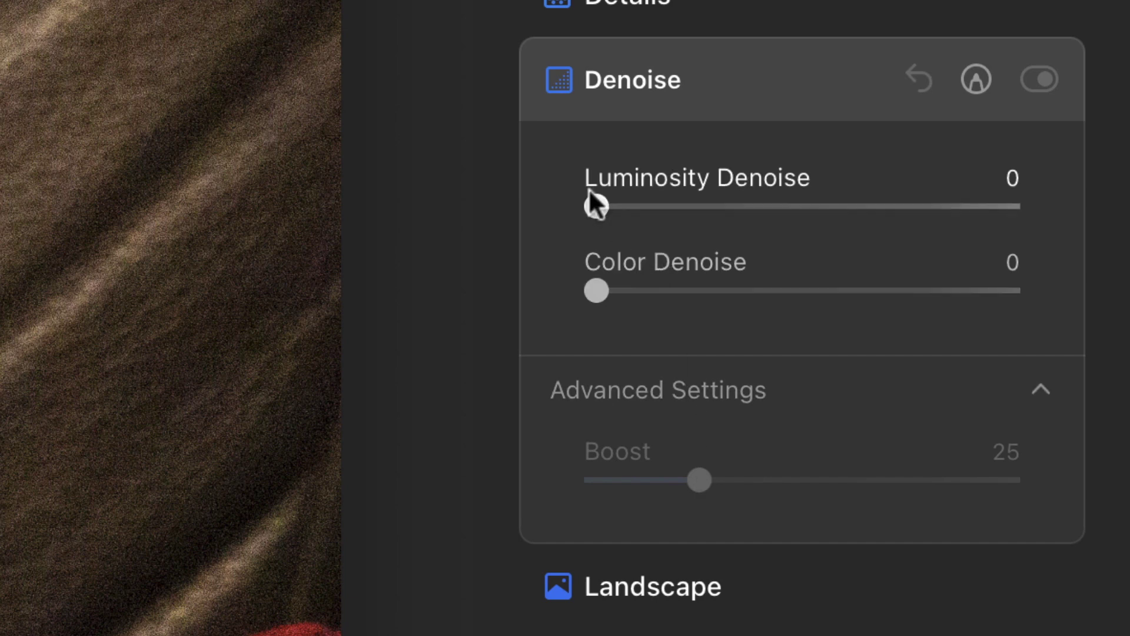
Test Luminosity Denoise and Boost at their extremes, then settle on Luminosity 12 and Boost 76.
drag(596, 206, 1126, 212)
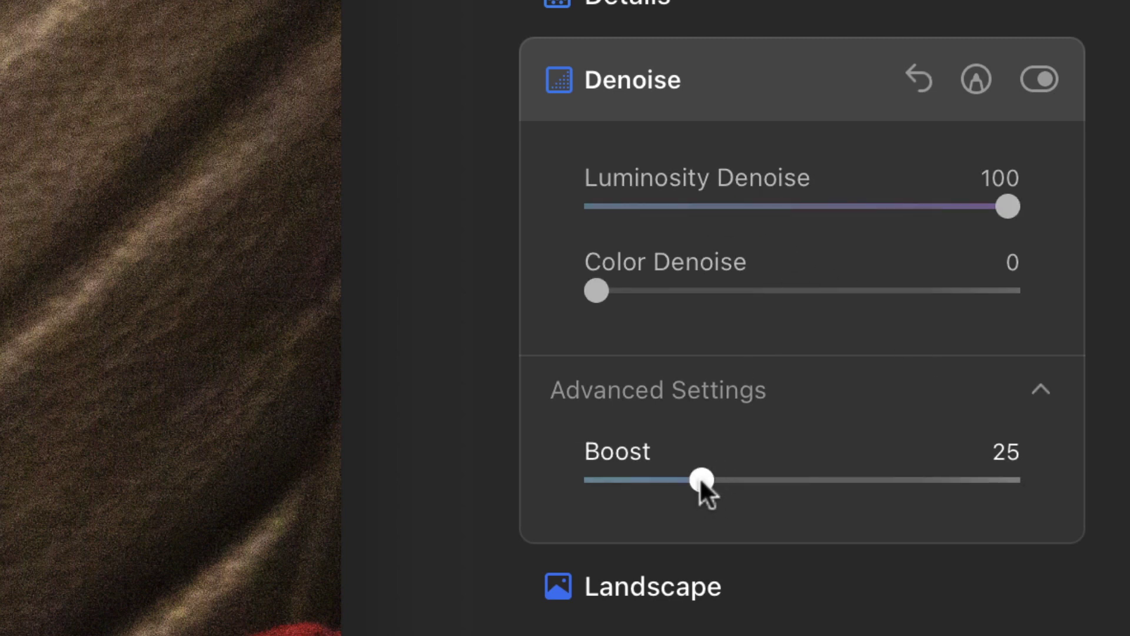
drag(703, 487, 908, 481)
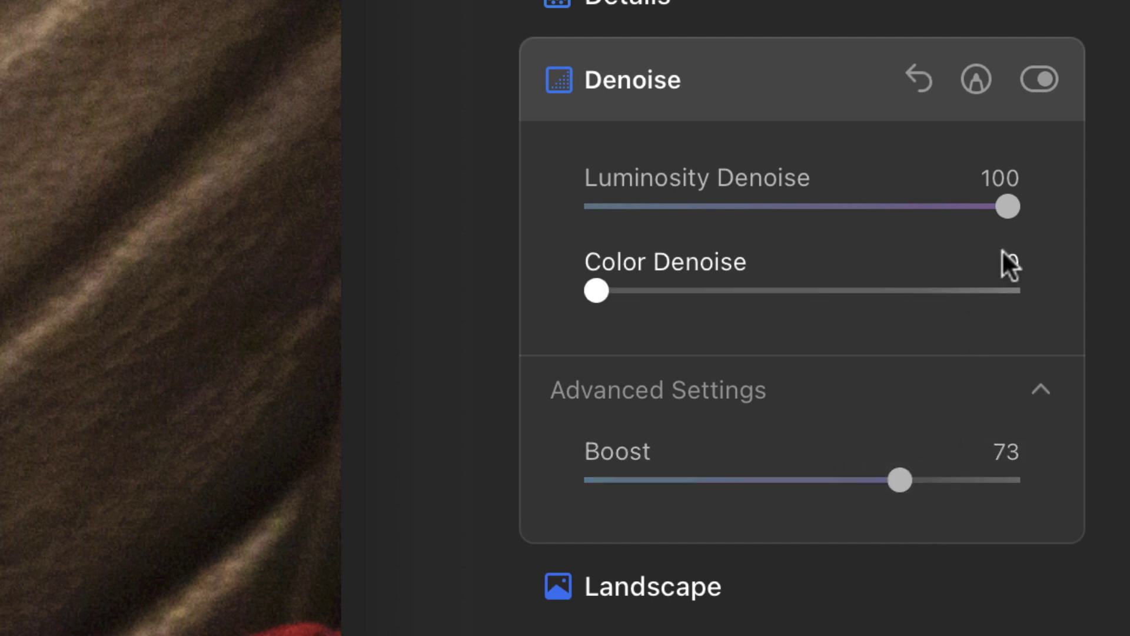
drag(1007, 207, 586, 207)
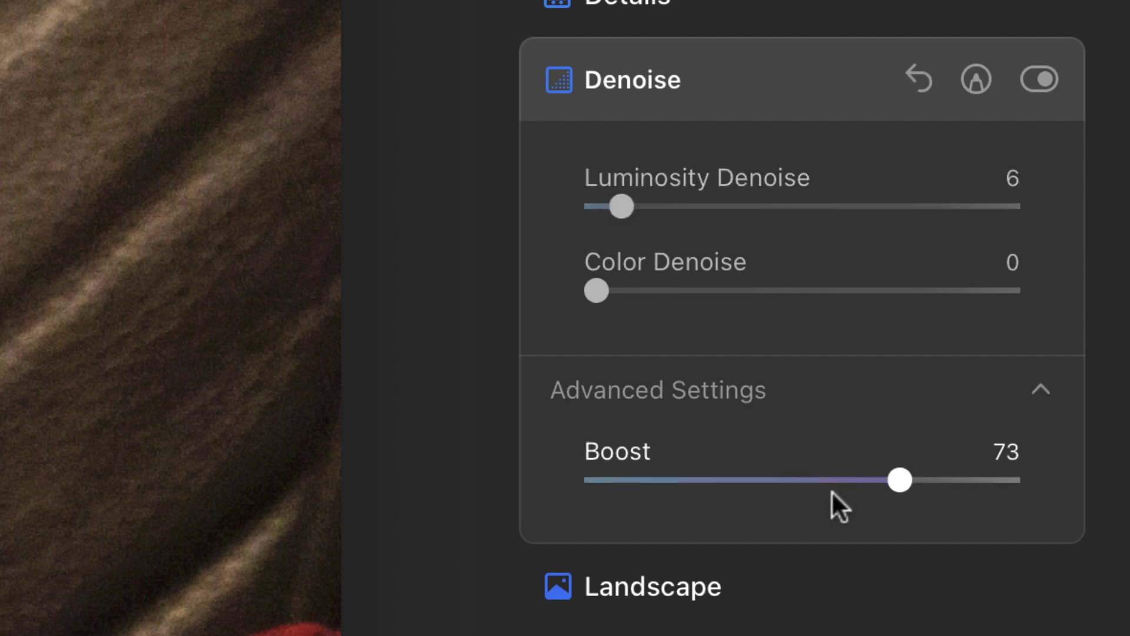
drag(900, 481, 908, 478)
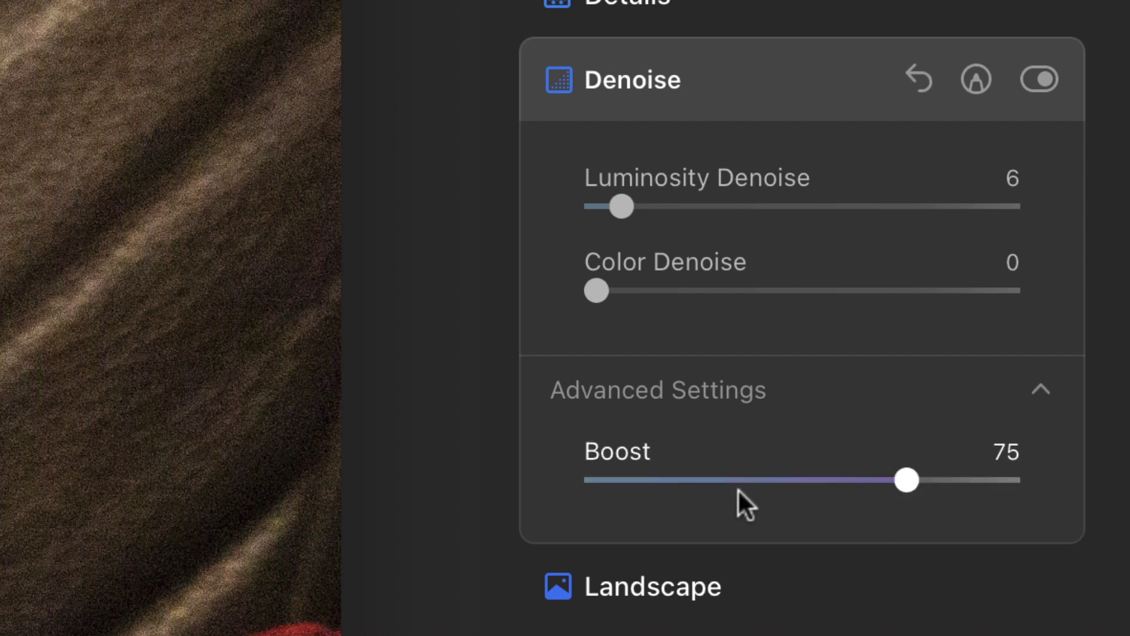
mouse_move(912, 484)
mouse_down()
mouse_move(678, 488)
mouse_move(917, 490)
mouse_up()
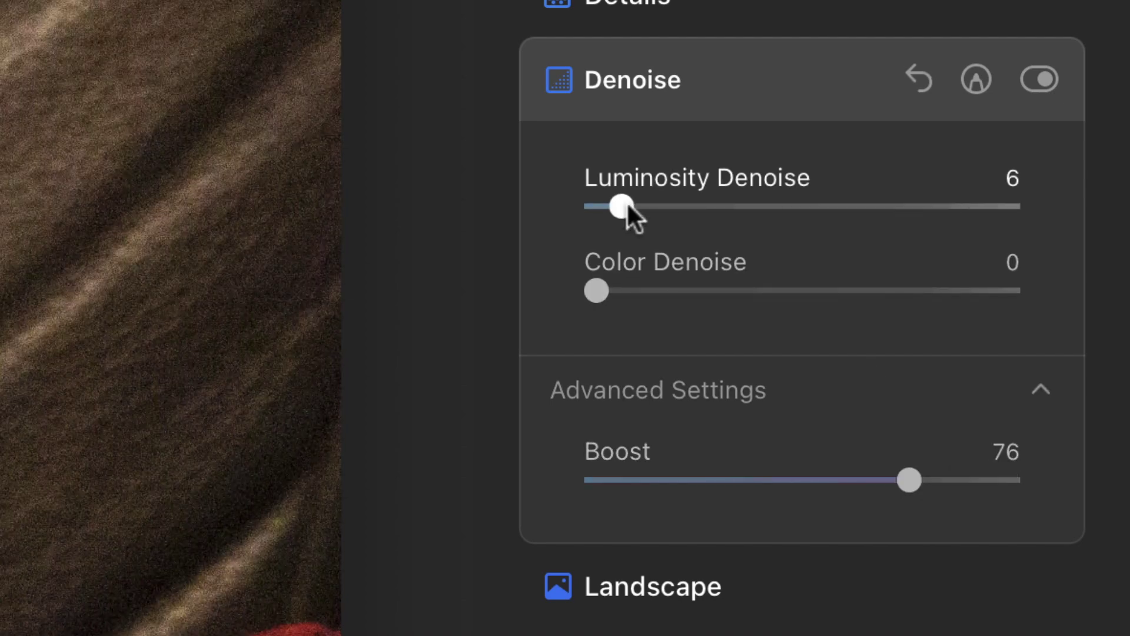
drag(622, 206, 646, 206)
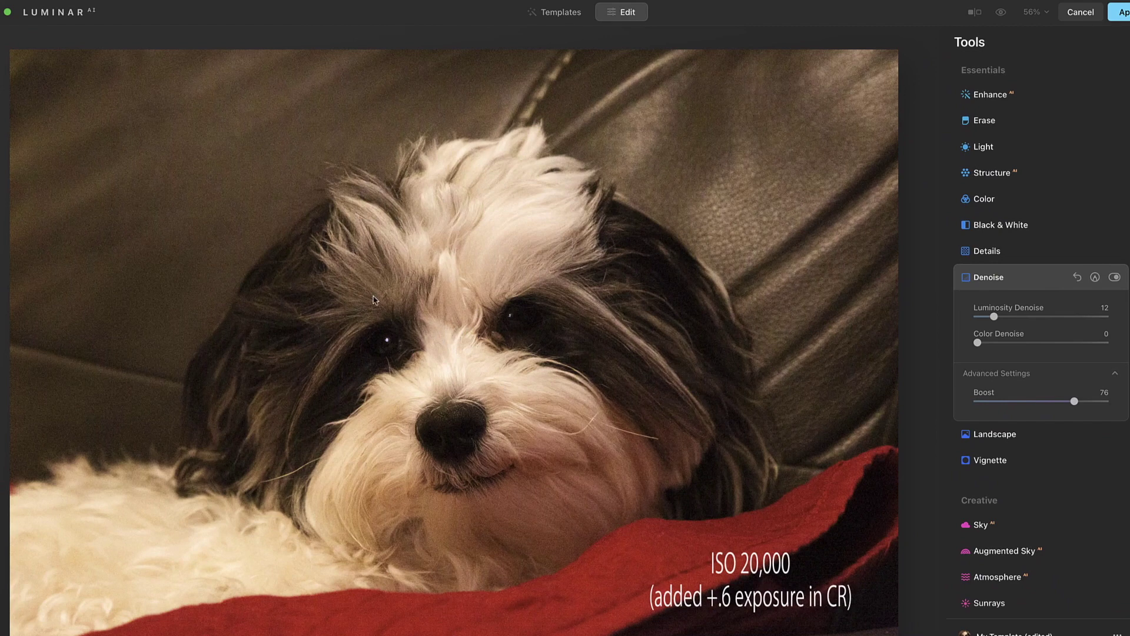
View the dog's face at 100%, raise Luminosity Denoise gradually to 76, and enable Before/After.
double_click(386, 340)
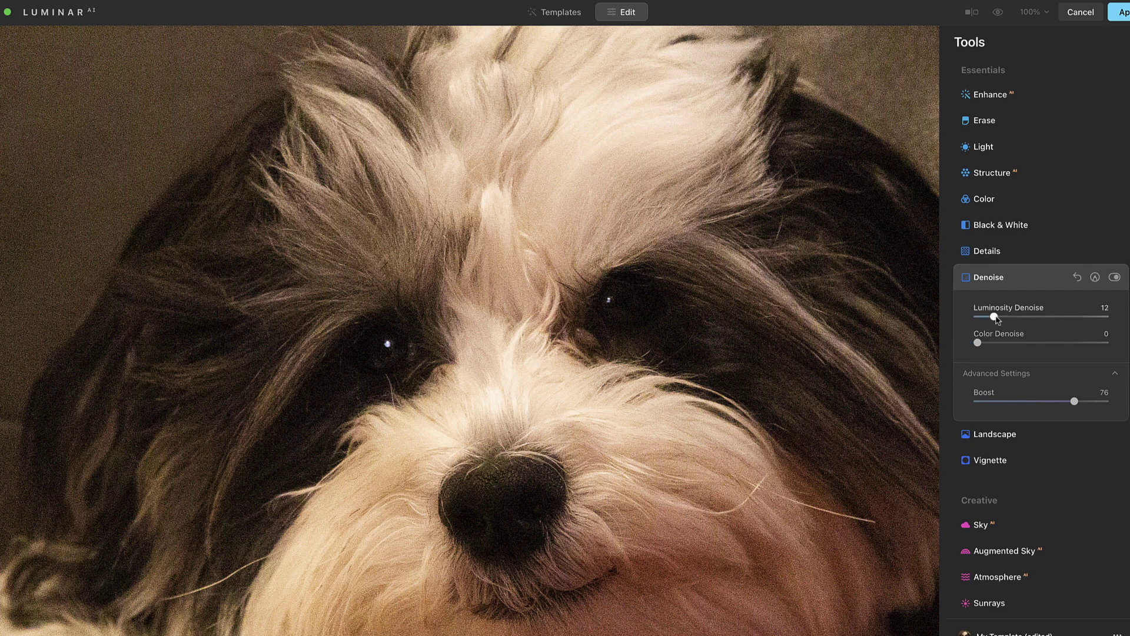
drag(997, 319, 1023, 321)
drag(1024, 317, 1037, 319)
drag(1036, 319, 1063, 318)
drag(1062, 317, 1075, 317)
click(972, 15)
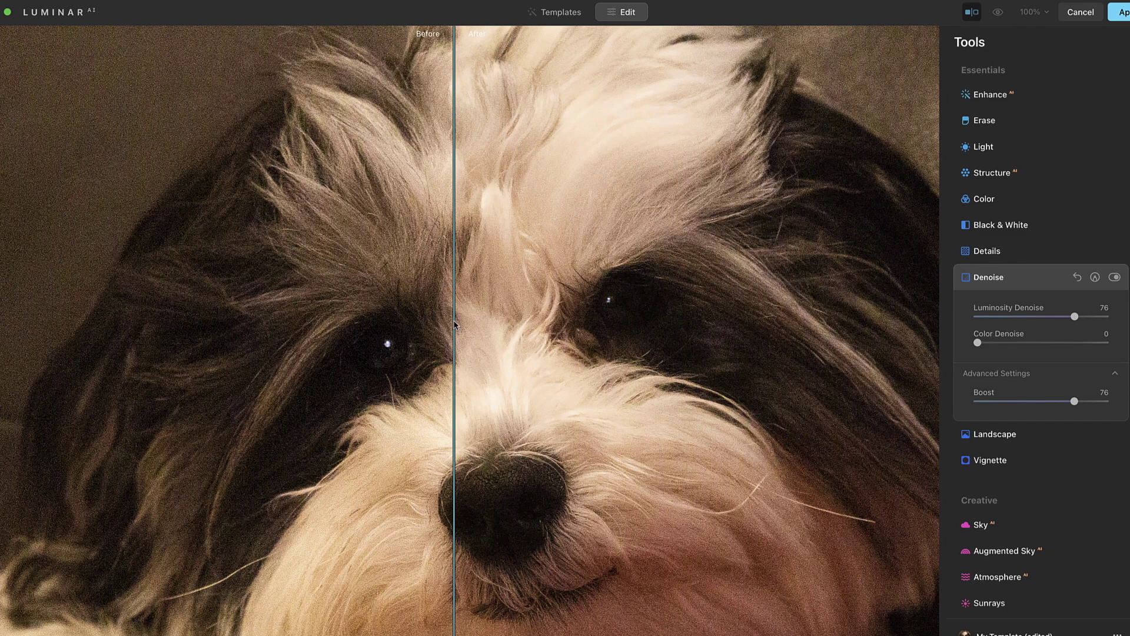
Sweep the before/after split across the face while raising Luminosity Denoise to 89 and Boost to 85.
drag(455, 323, 302, 347)
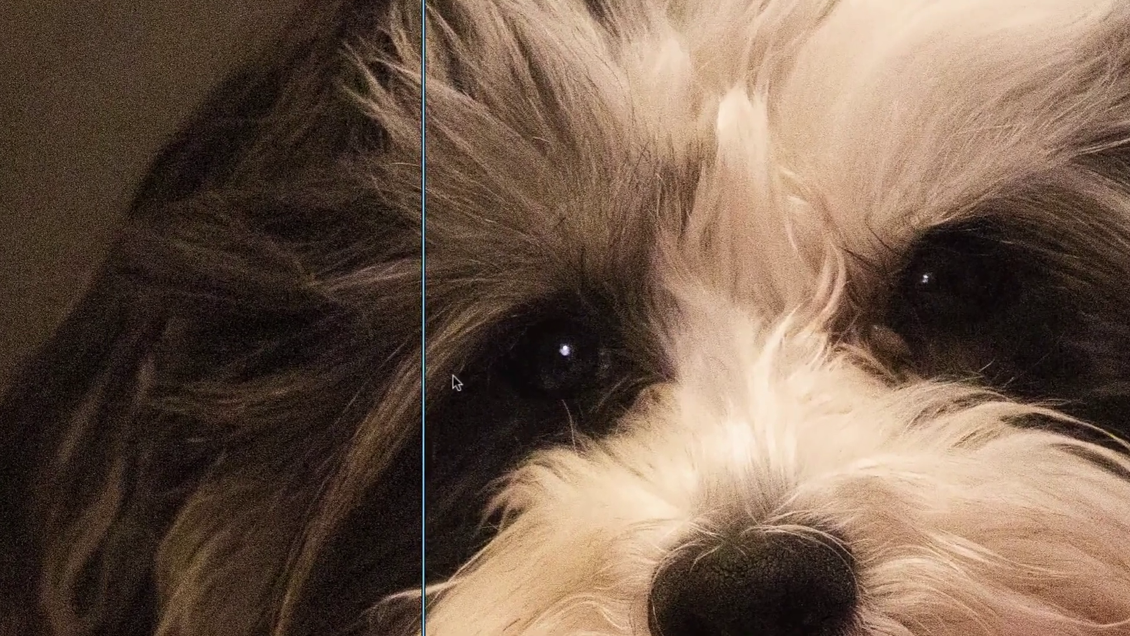
drag(429, 382, 543, 384)
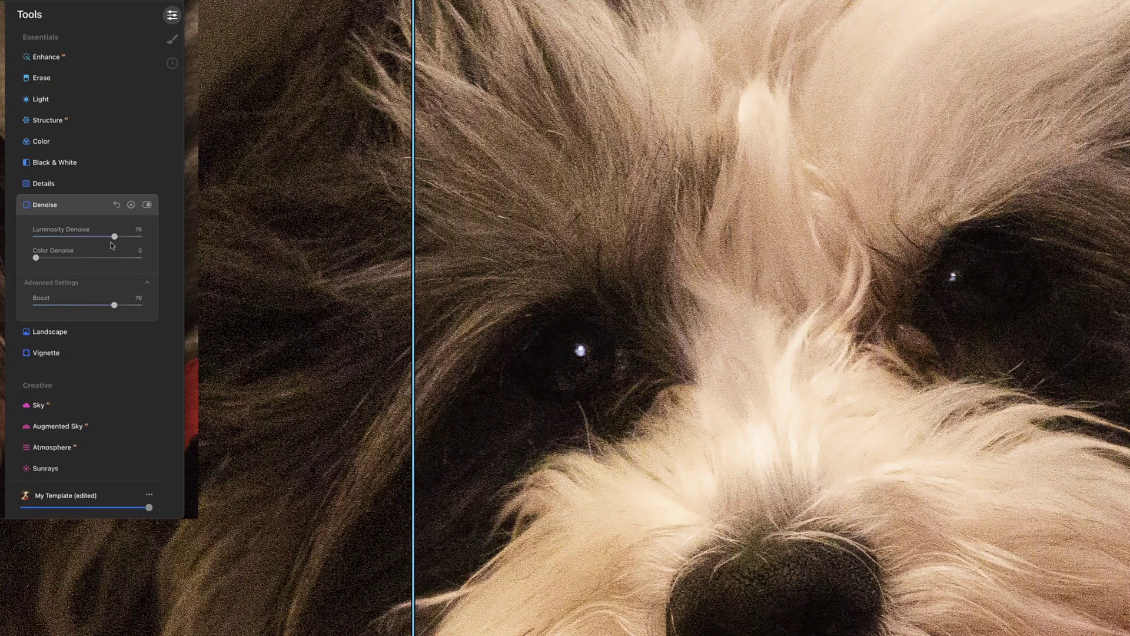
drag(115, 236, 125, 238)
mouse_move(414, 468)
mouse_down()
mouse_move(722, 475)
mouse_move(367, 489)
mouse_move(613, 479)
mouse_move(415, 489)
mouse_up()
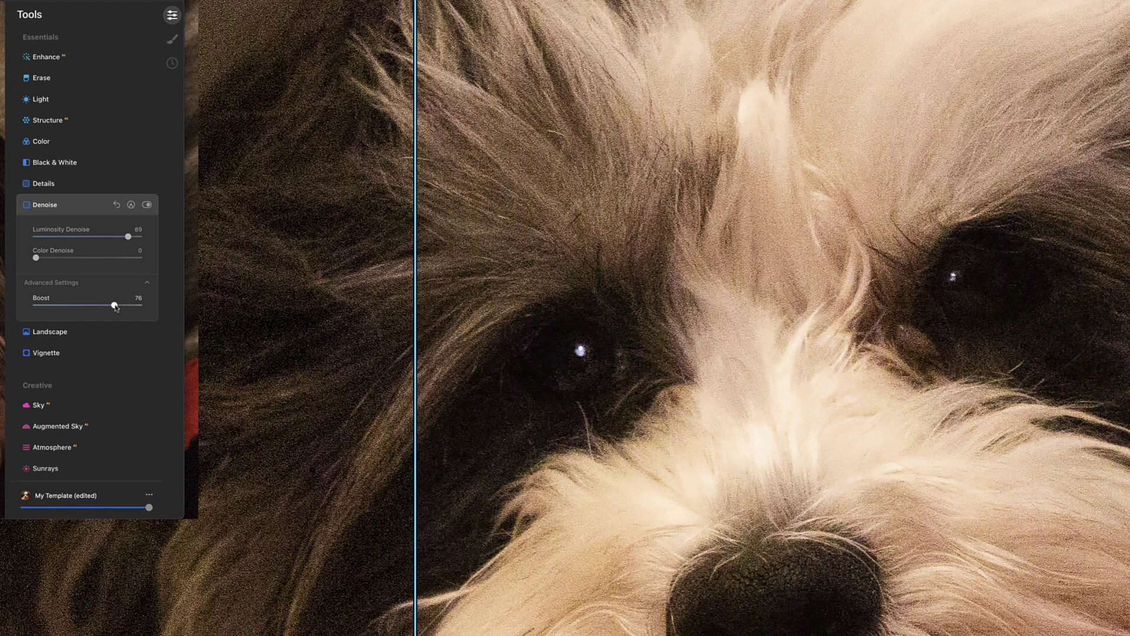
drag(116, 306, 127, 307)
drag(416, 485, 469, 497)
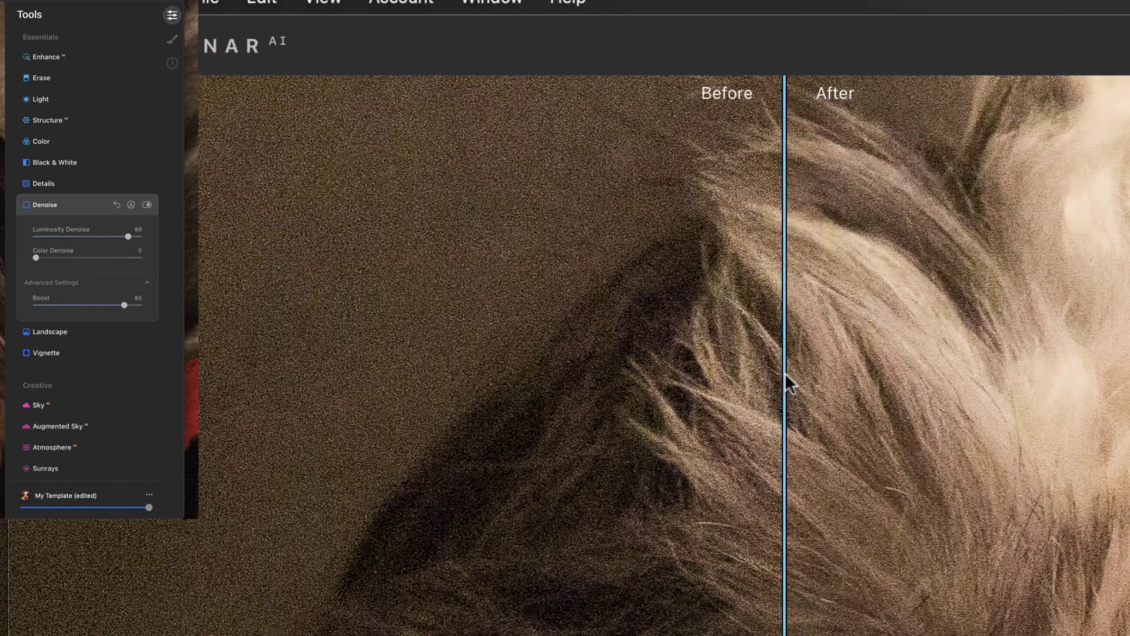
drag(787, 382, 270, 497)
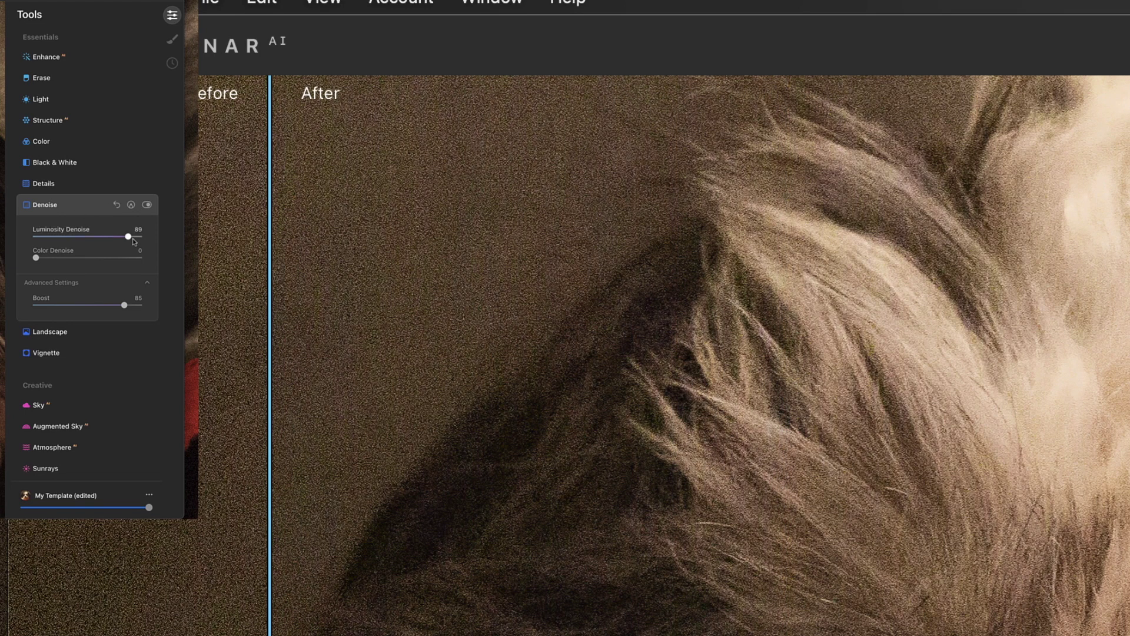
Raise Luminosity Denoise to 95 and Color Denoise to 85, checking the split across the face.
drag(135, 237, 136, 237)
drag(40, 260, 118, 262)
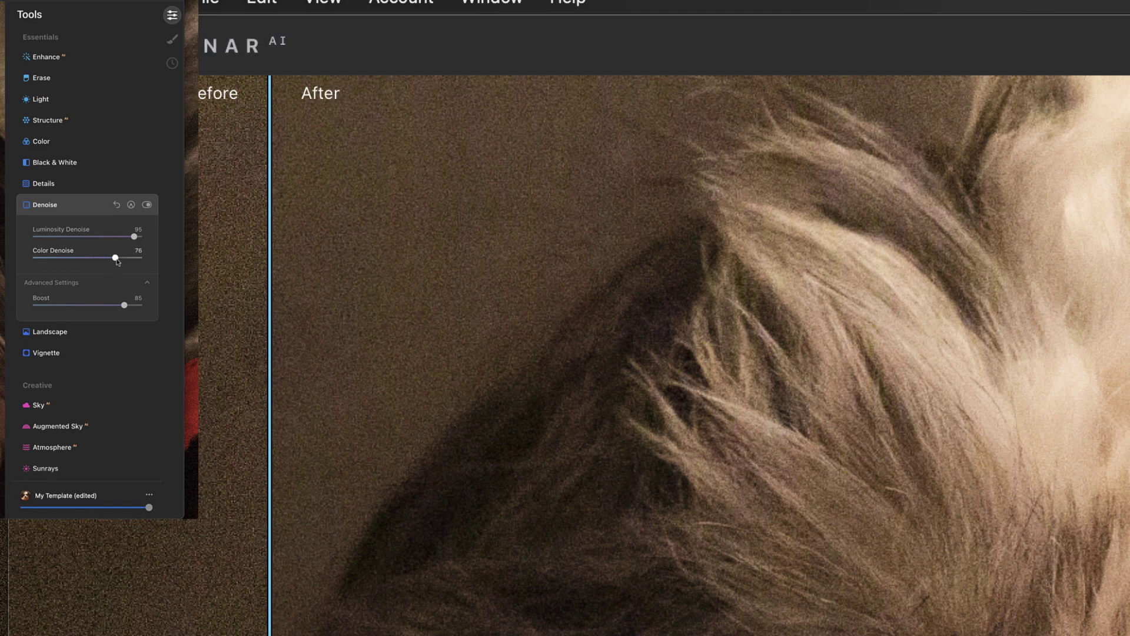
drag(118, 262, 120, 261)
drag(120, 261, 124, 260)
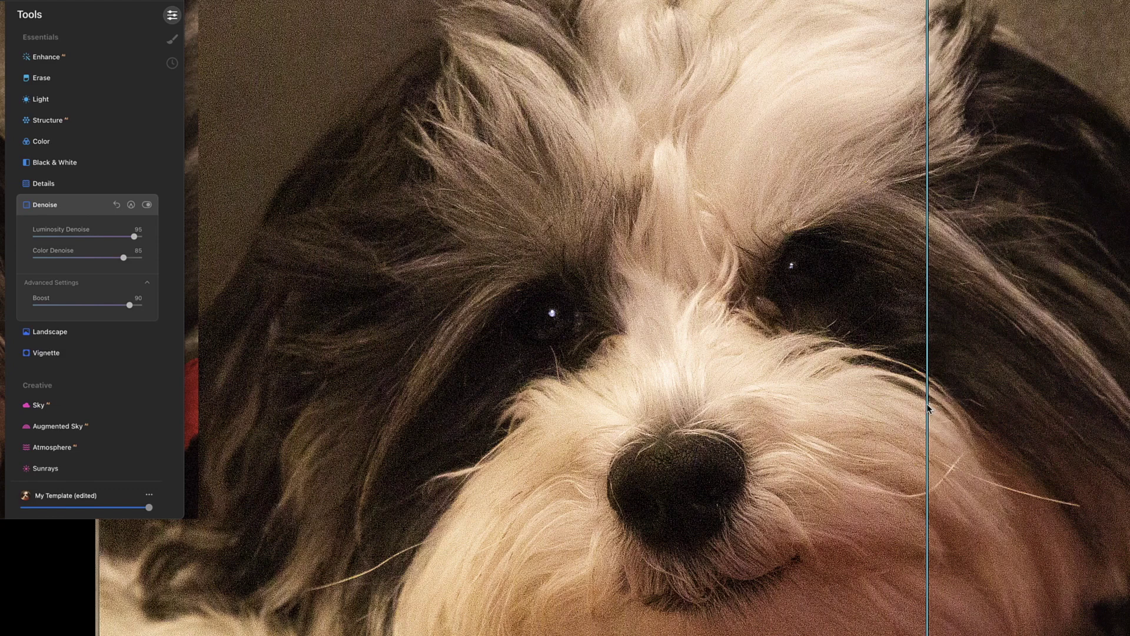
drag(928, 408, 351, 404)
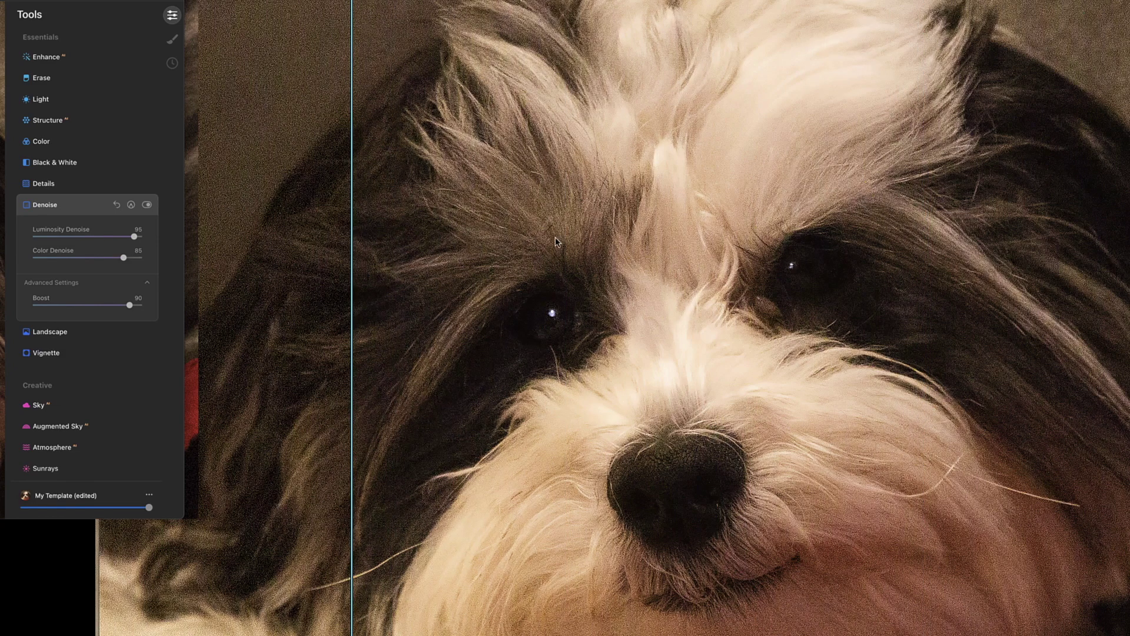
Sweep the before/after divider across the dog's eye, nose and face to compare the noise.
drag(351, 418, 409, 427)
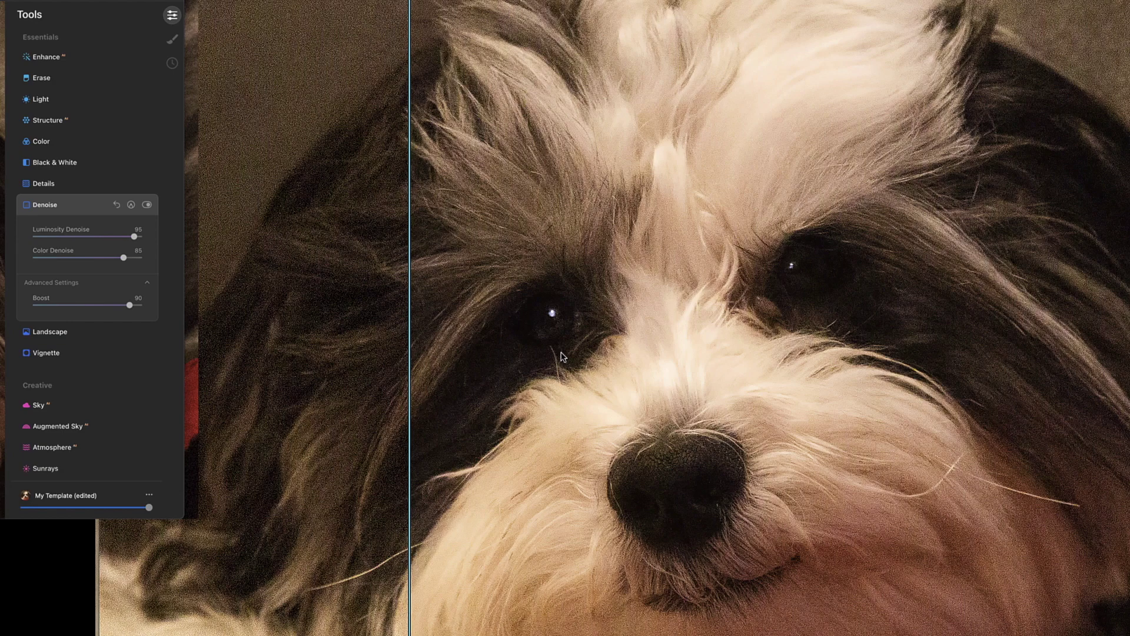
scroll(554, 318, up, 1)
scroll(555, 318, up, 3)
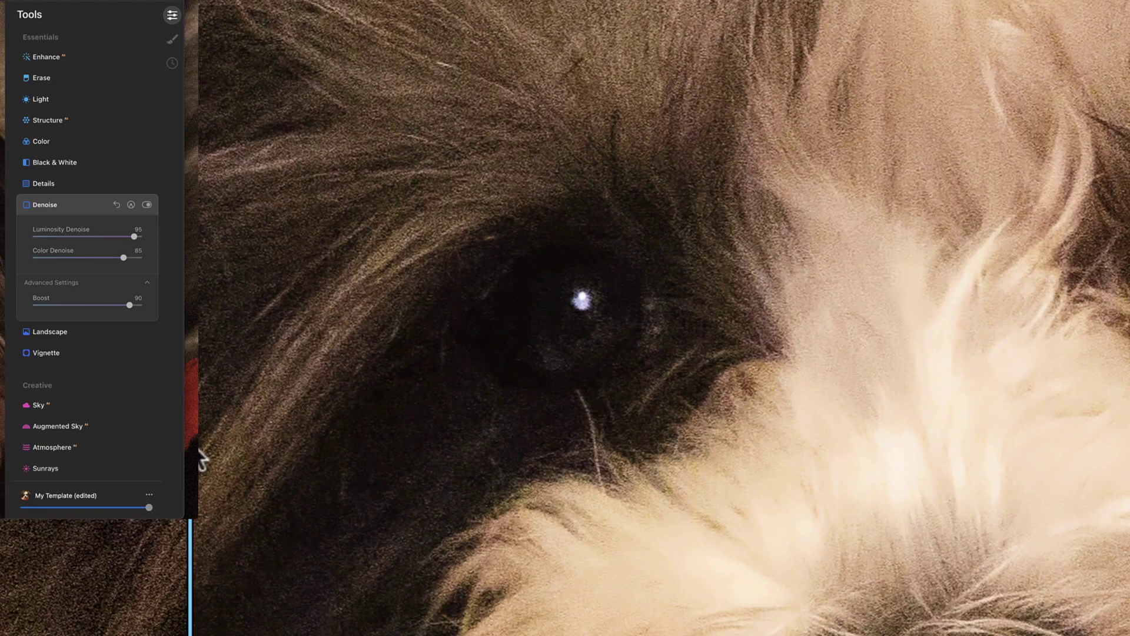
drag(200, 458, 280, 492)
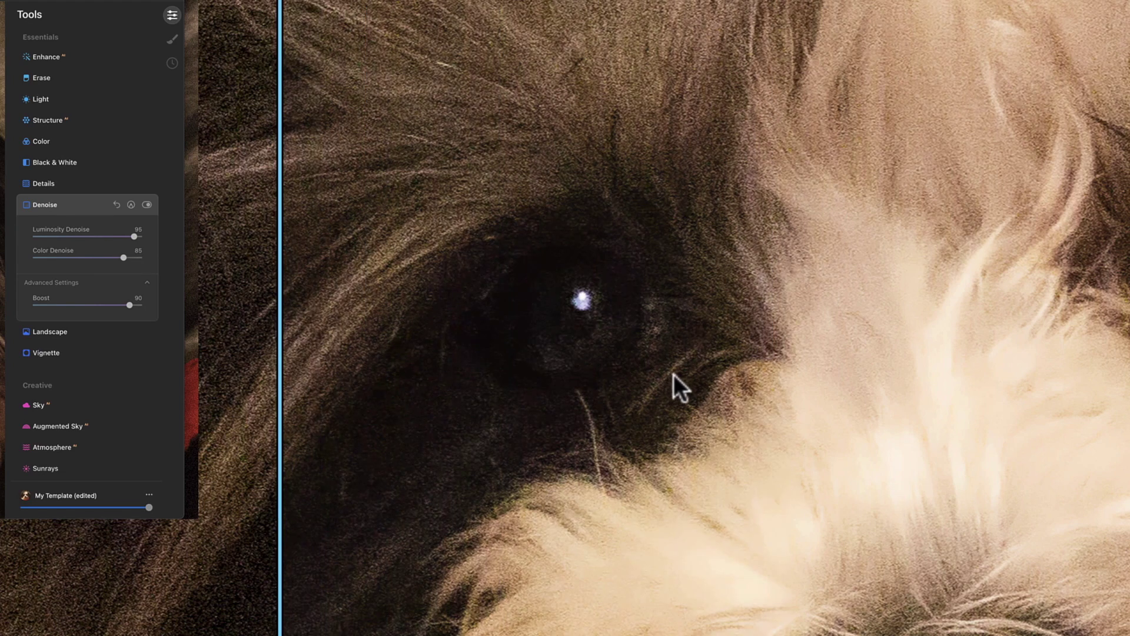
drag(288, 407, 882, 457)
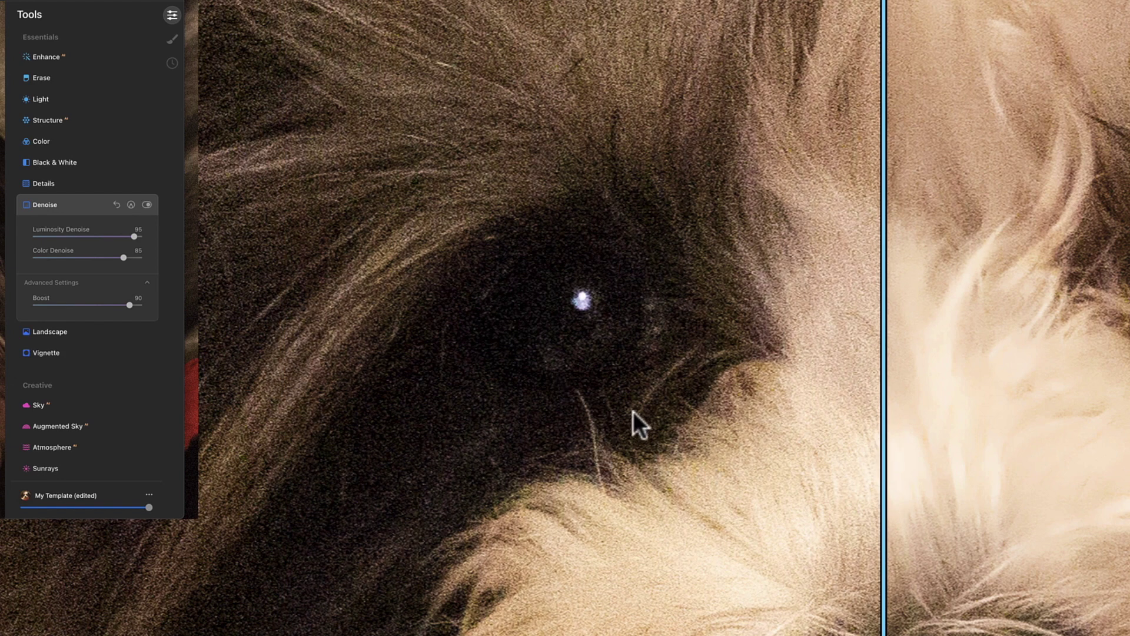
drag(884, 416, 875, 445)
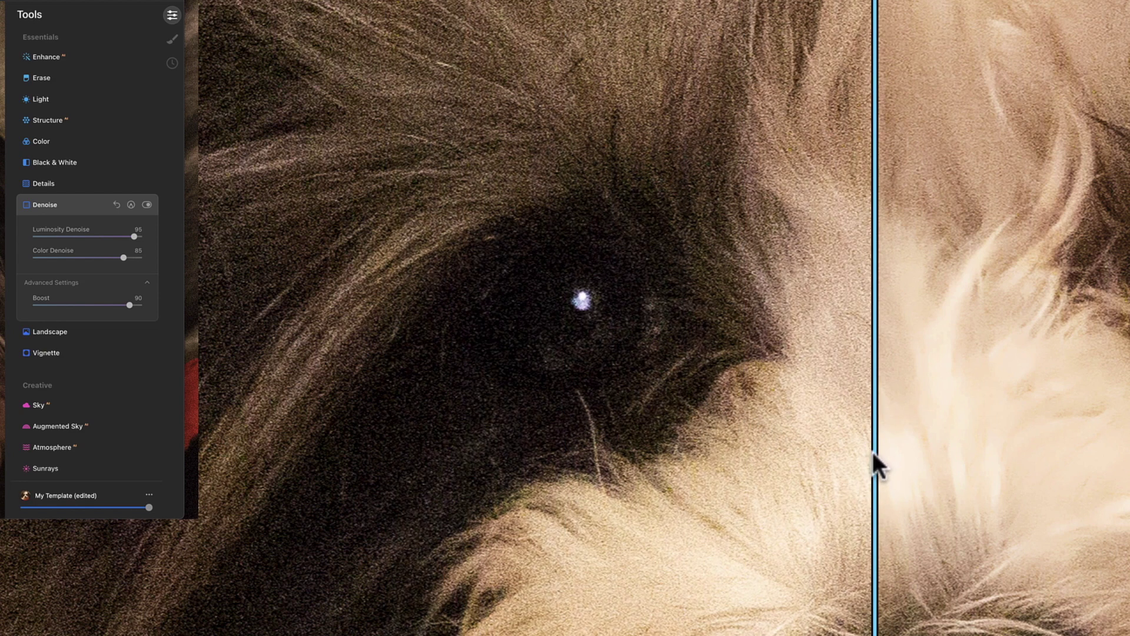
drag(876, 464, 246, 457)
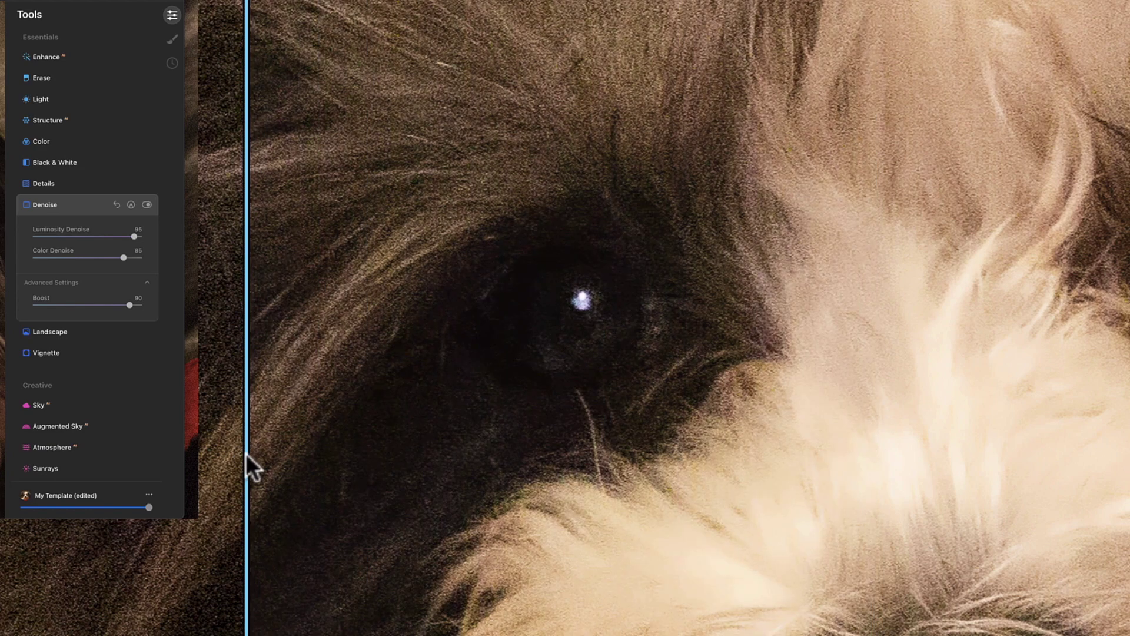
scroll(277, 471, up, 1)
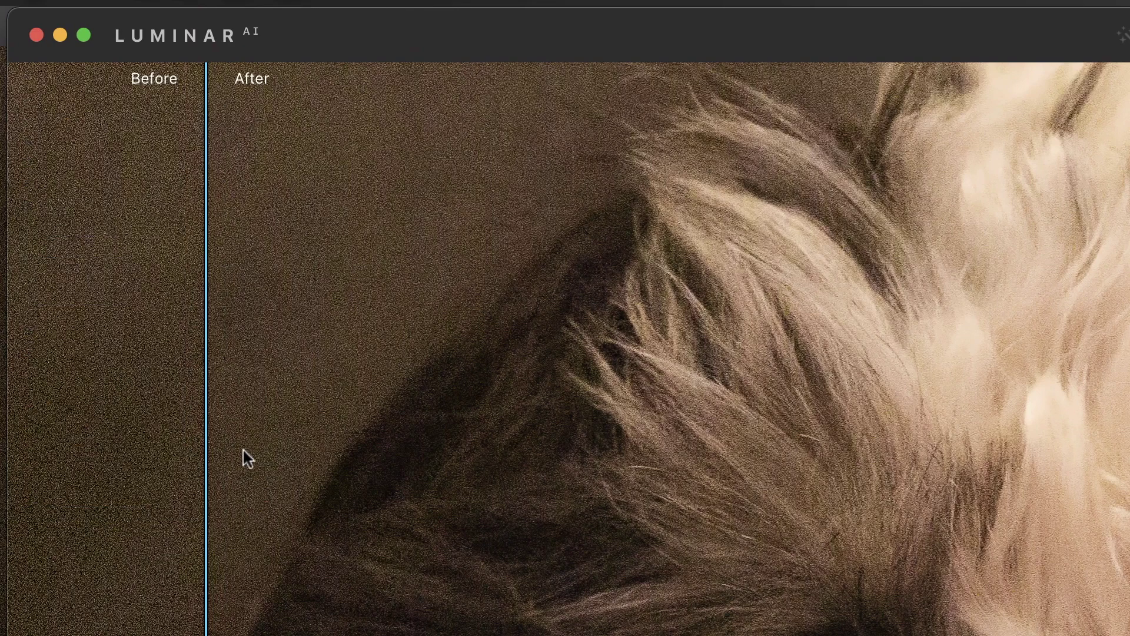
drag(210, 458, 1102, 583)
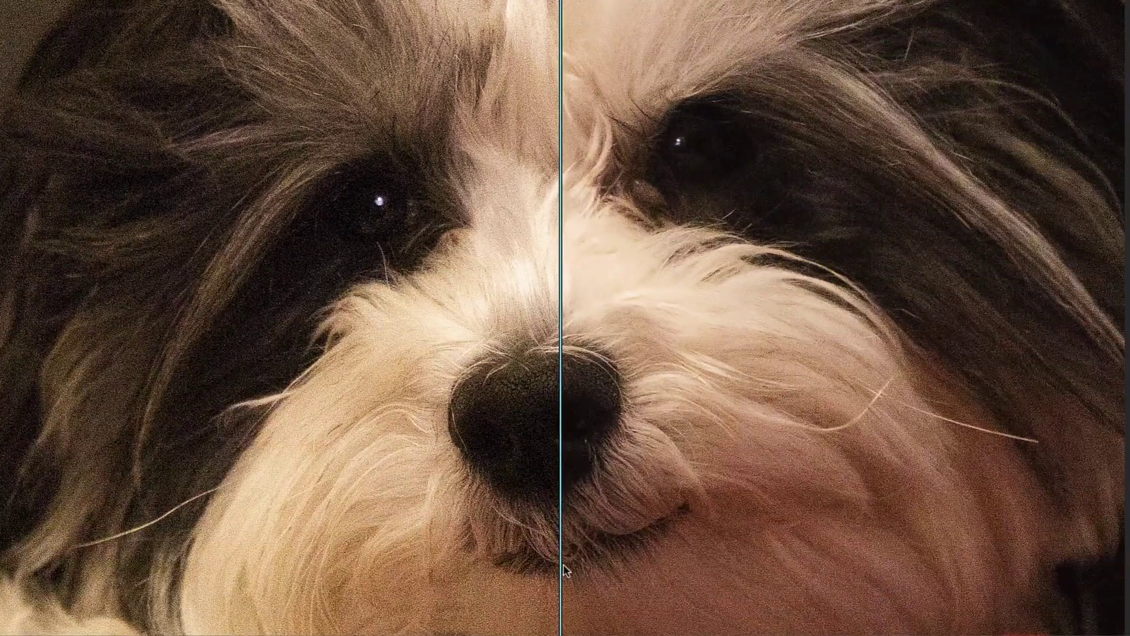
drag(564, 559, 522, 551)
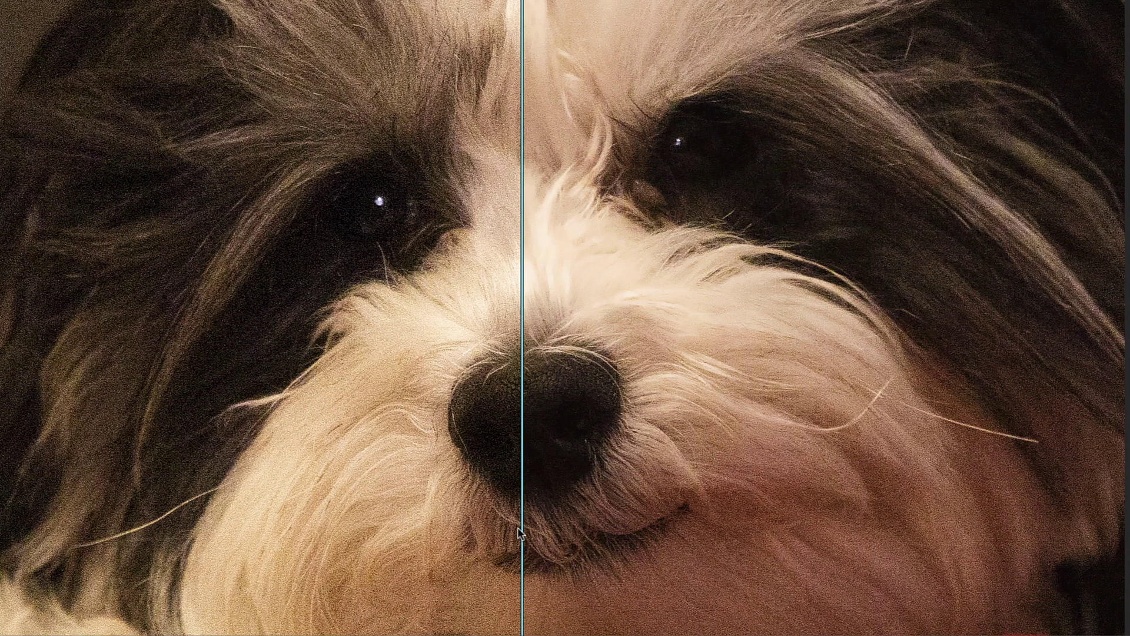
drag(523, 530, 429, 525)
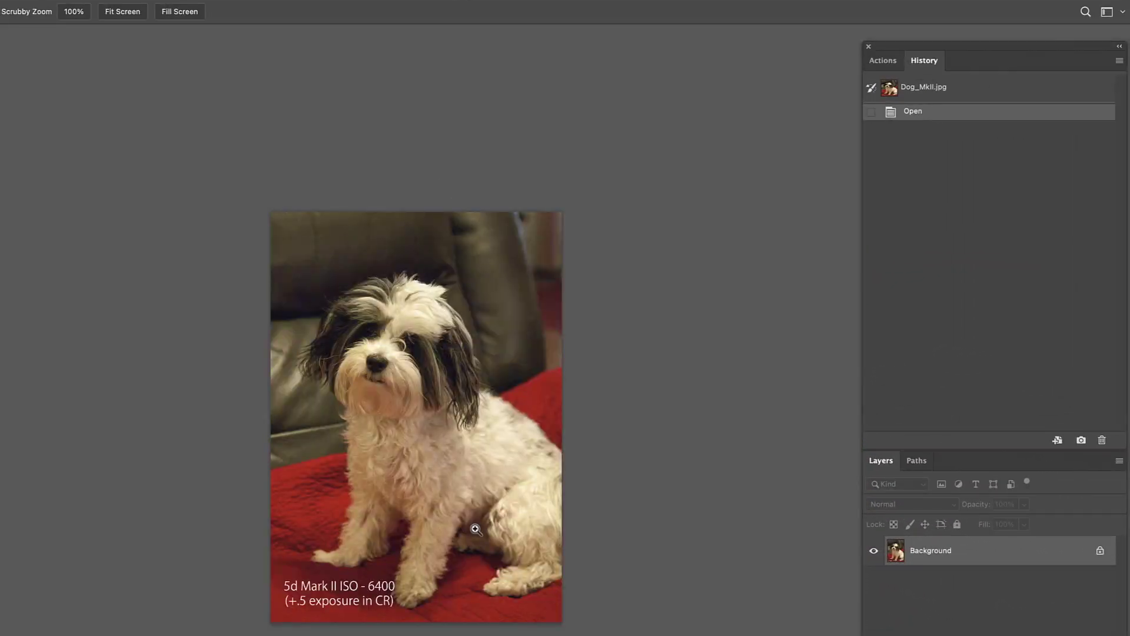
Zoom repeatedly into Dog_MkII.jpg's chest, face and muzzle to inspect the fur grain.
click(473, 527)
click(473, 527)
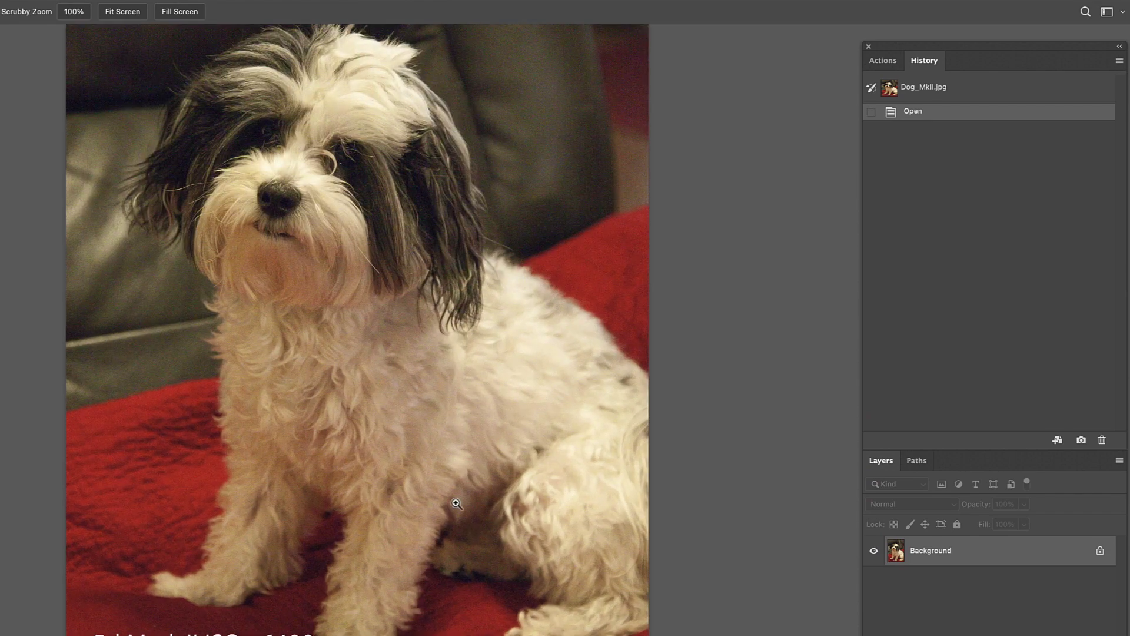
scroll(419, 439, left, 3)
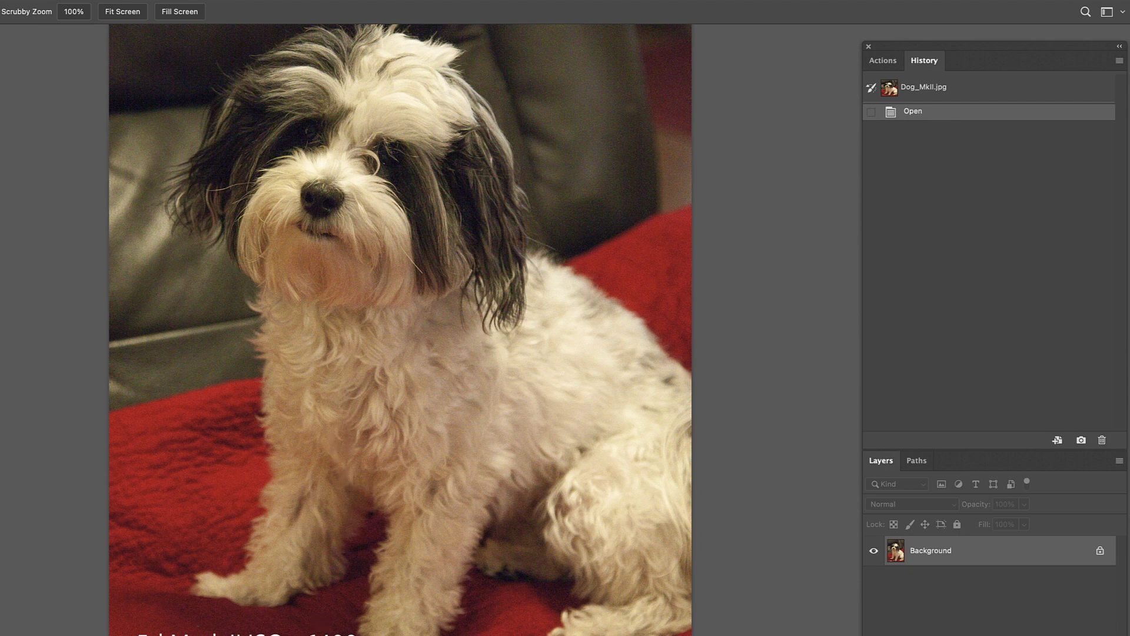
click(344, 342)
click(371, 330)
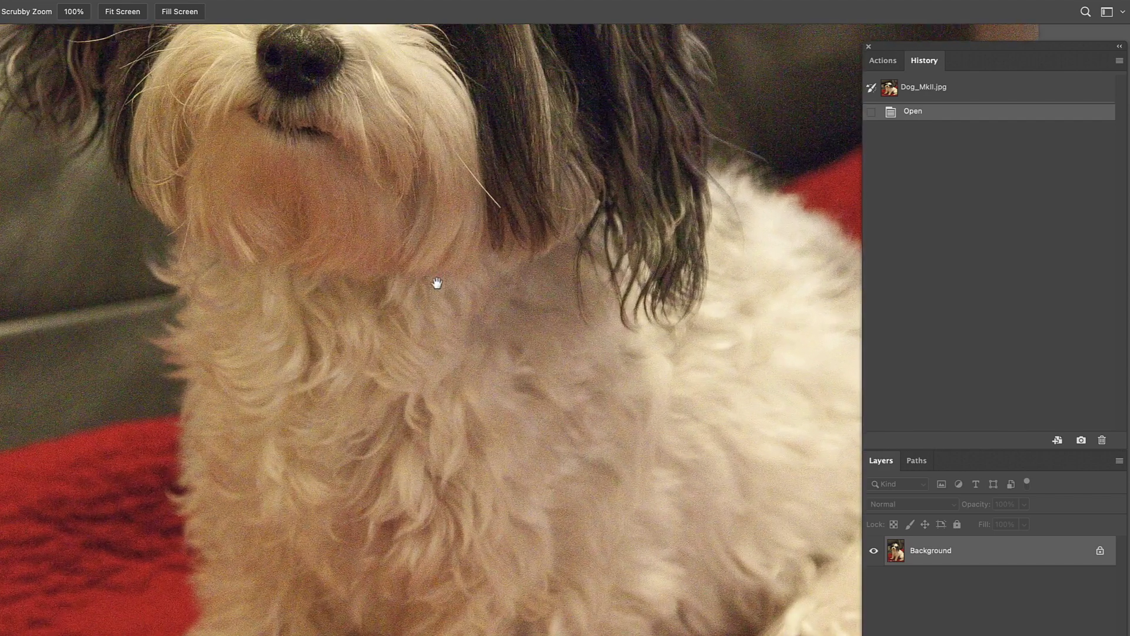
click(414, 372)
click(409, 338)
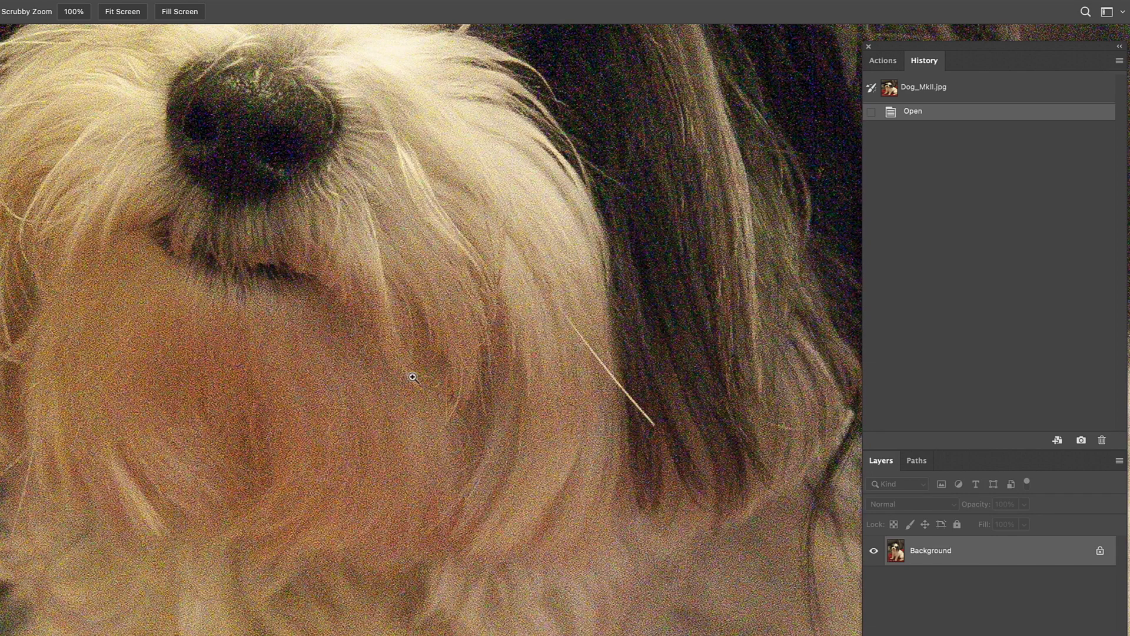
scroll(474, 357, up, 5)
scroll(377, 397, down, 2)
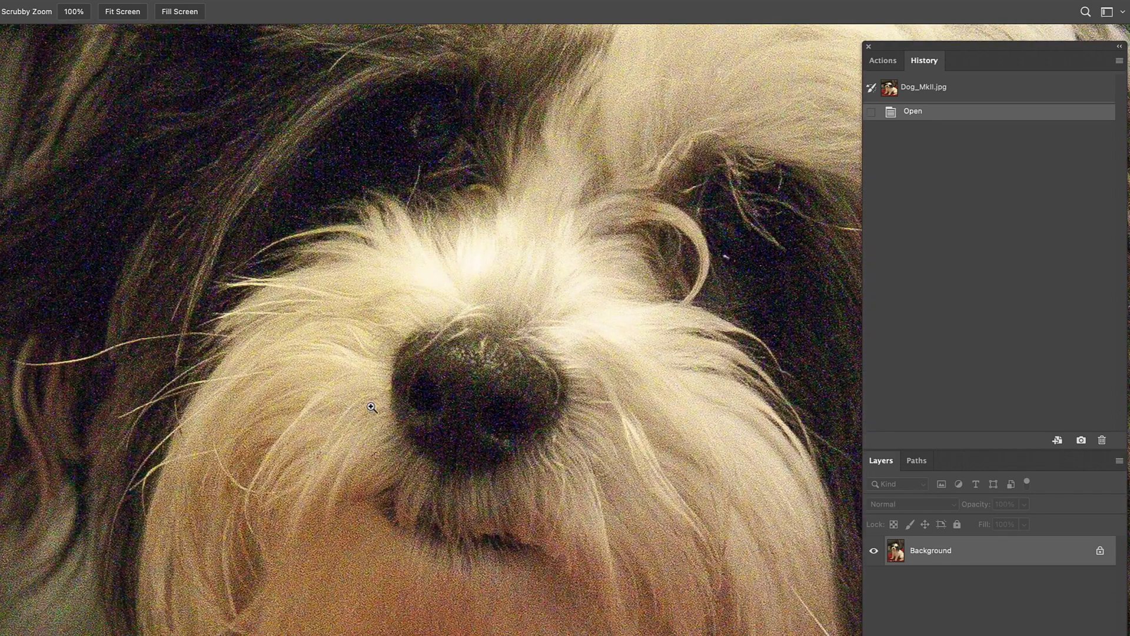
scroll(377, 397, up, 2)
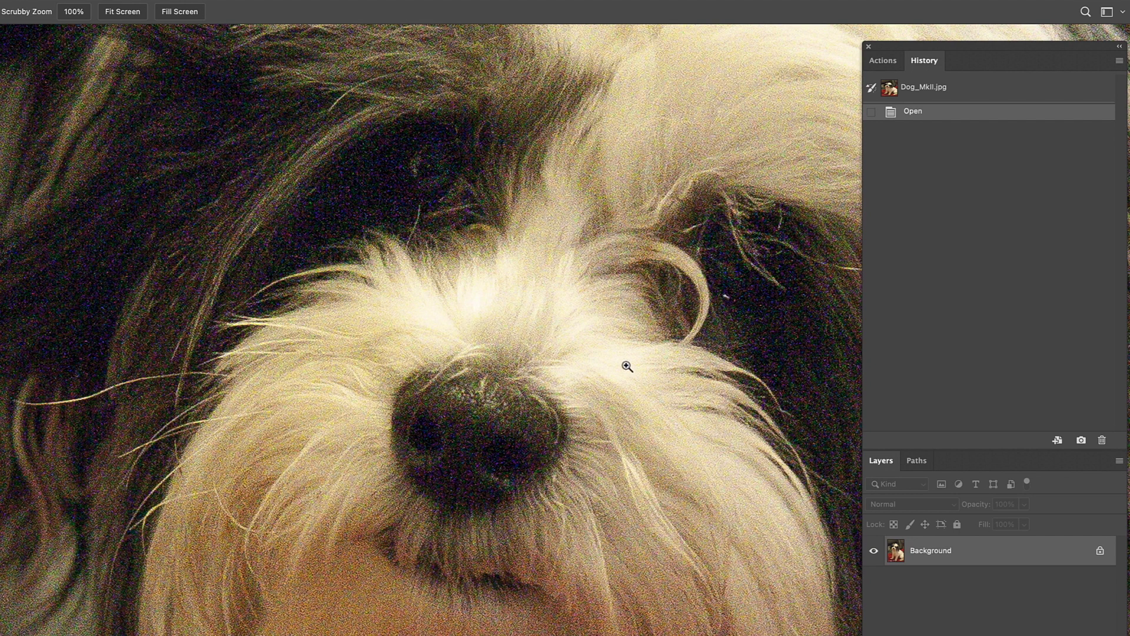
Send Dog_MkII.jpg from Photoshop's Filter menu into the Luminar AI plugin.
click(23, 0)
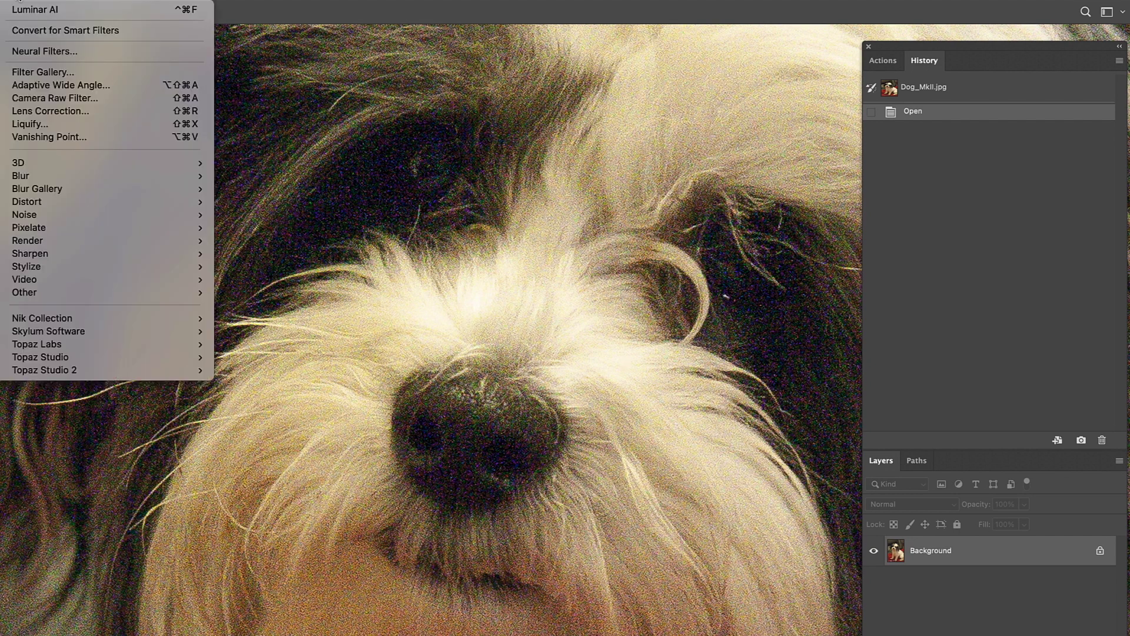
mouse_move(206, 328)
click(346, 342)
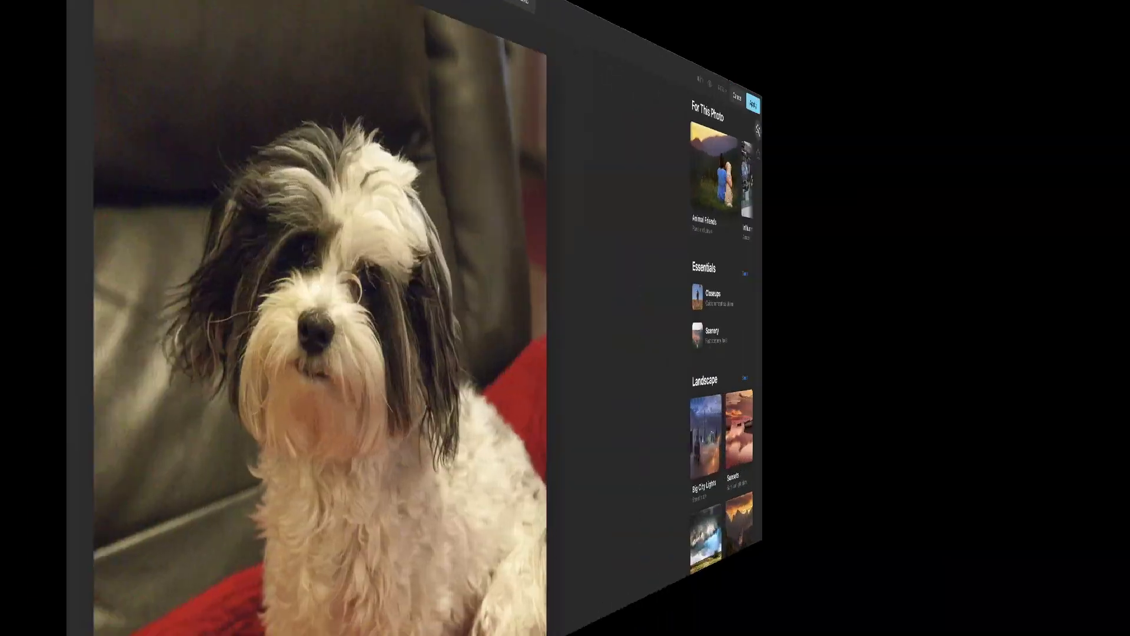
Expand the Denoise tool under Edit and view the dog's face at 100%.
click(479, 17)
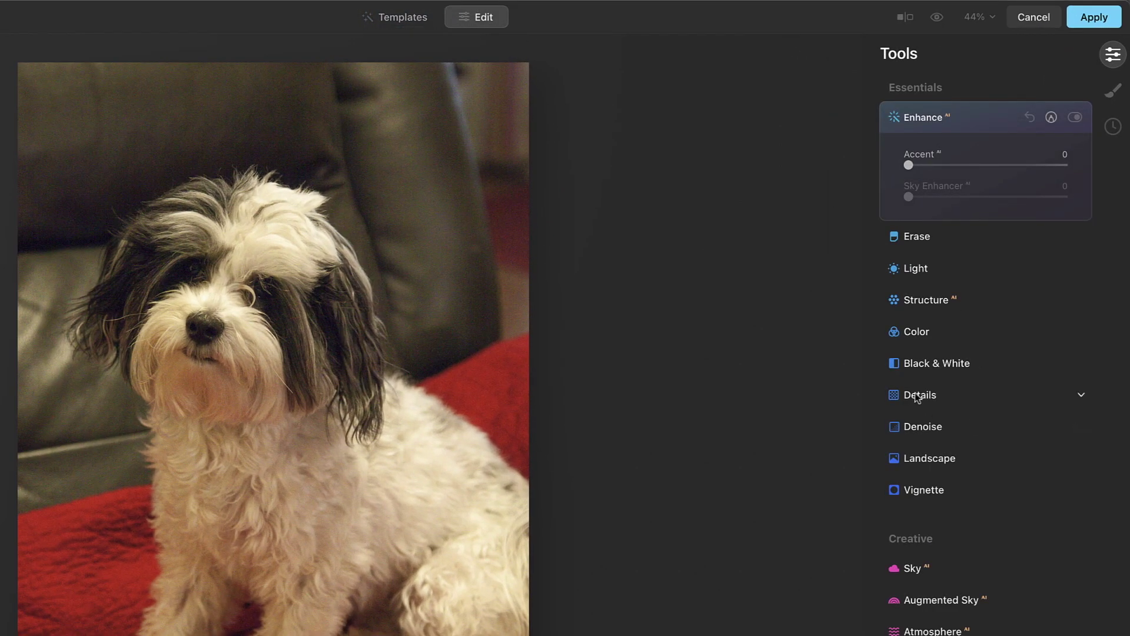
click(929, 427)
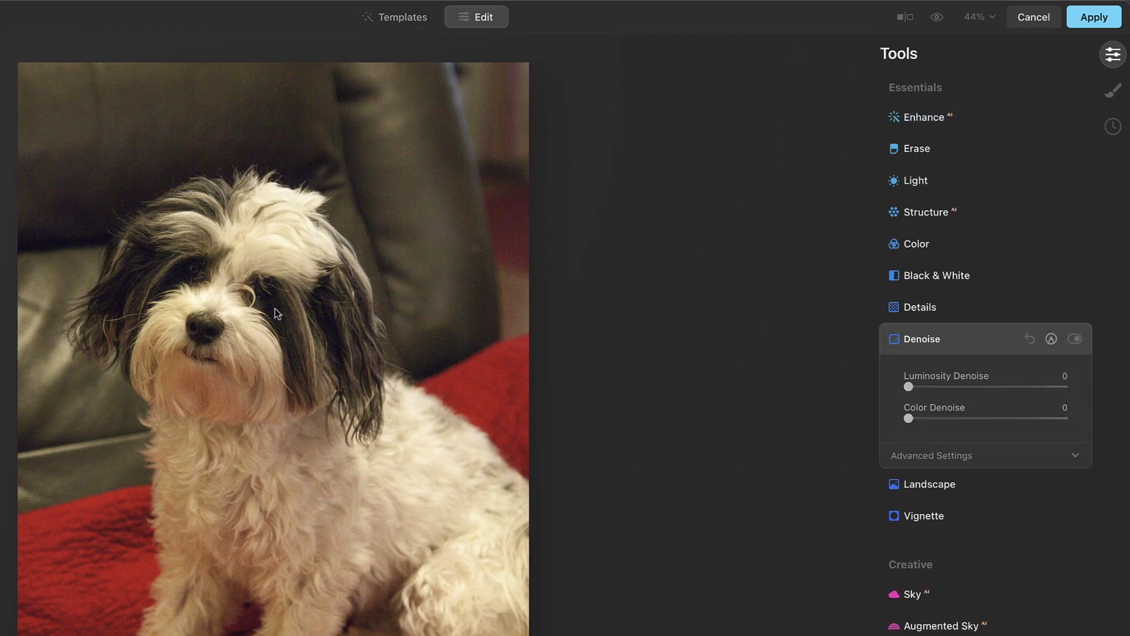
double_click(187, 332)
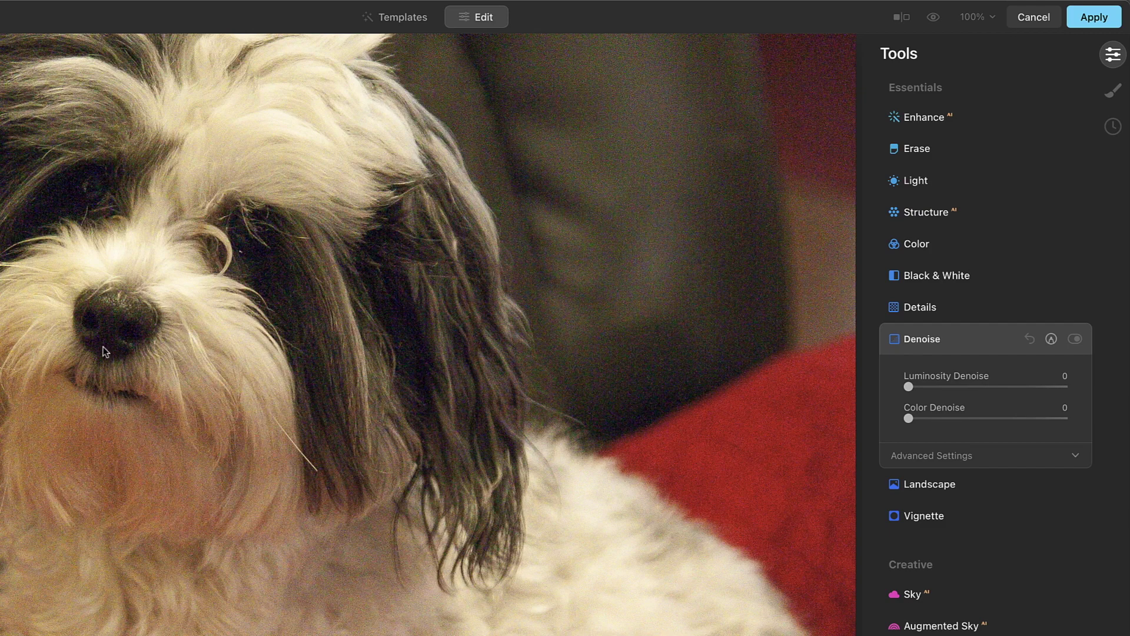
scroll(117, 337, up, 2)
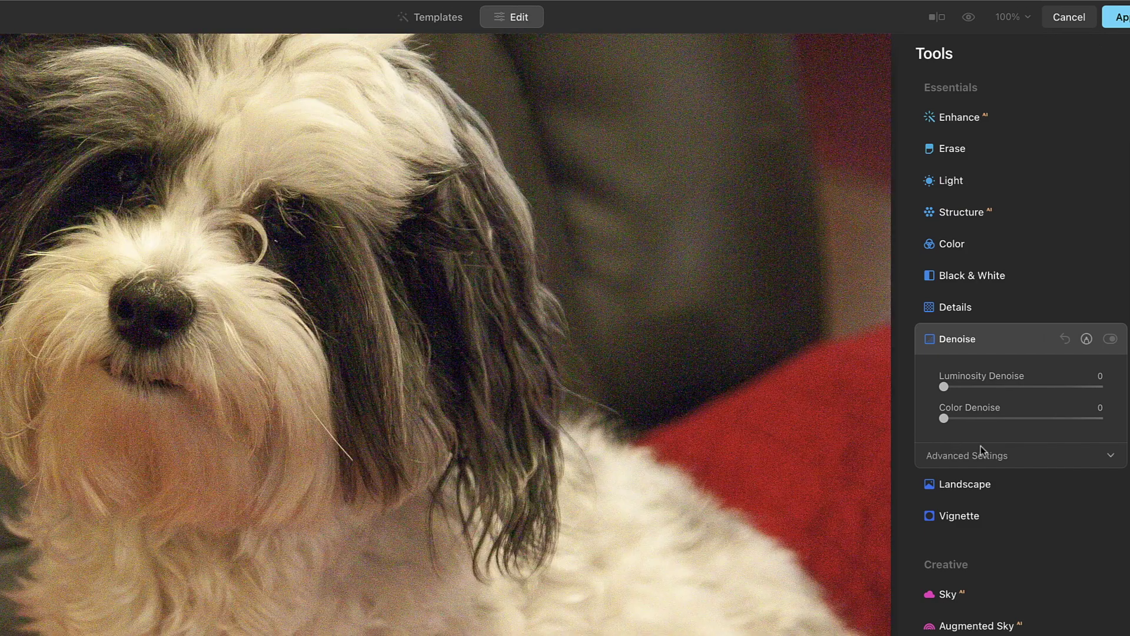
Expand Advanced Settings, nudge Luminosity Denoise up and raise Boost to 90.
click(1112, 456)
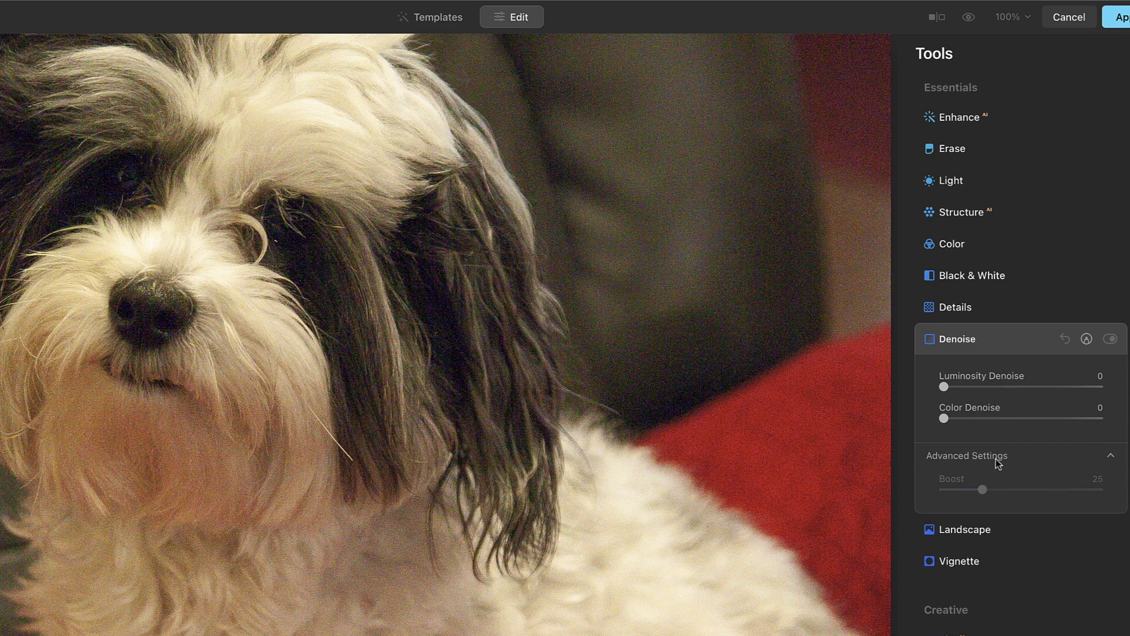
click(952, 387)
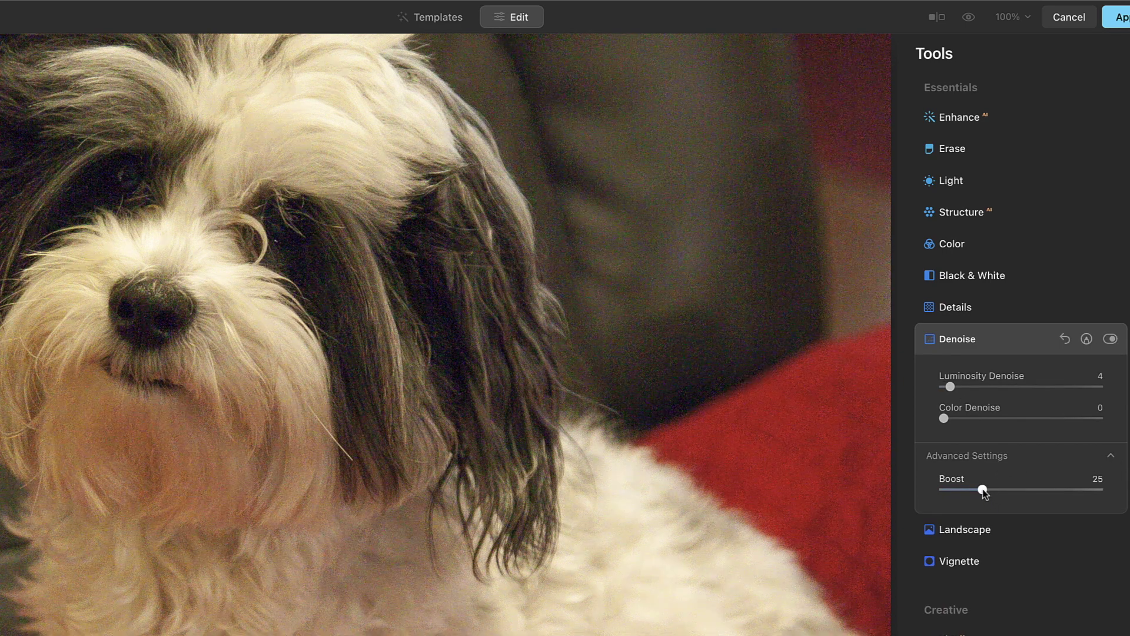
drag(984, 493, 1097, 498)
drag(524, 400, 548, 500)
click(548, 500)
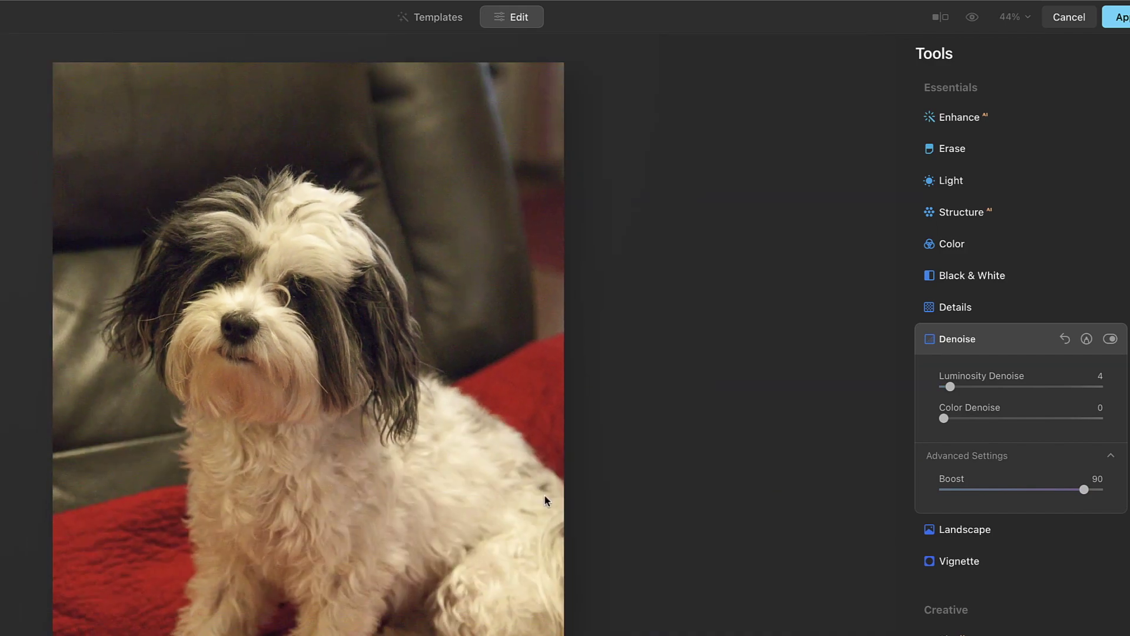
click(157, 243)
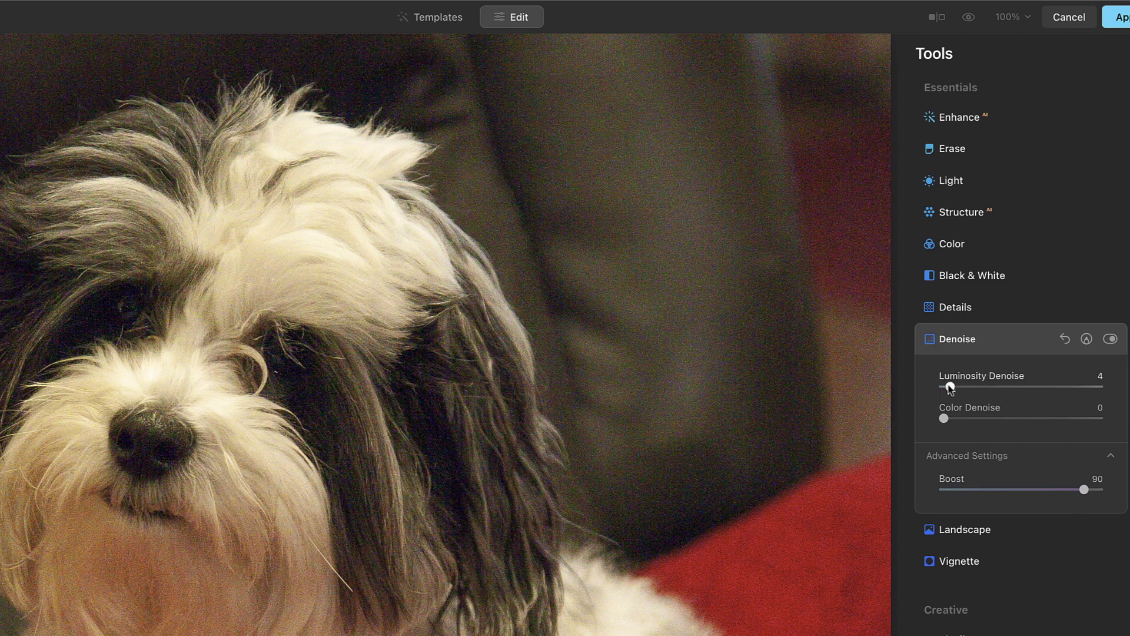
Max out Luminosity Denoise, Color Denoise and Boost at 100.
drag(950, 388, 1099, 386)
drag(944, 418, 978, 418)
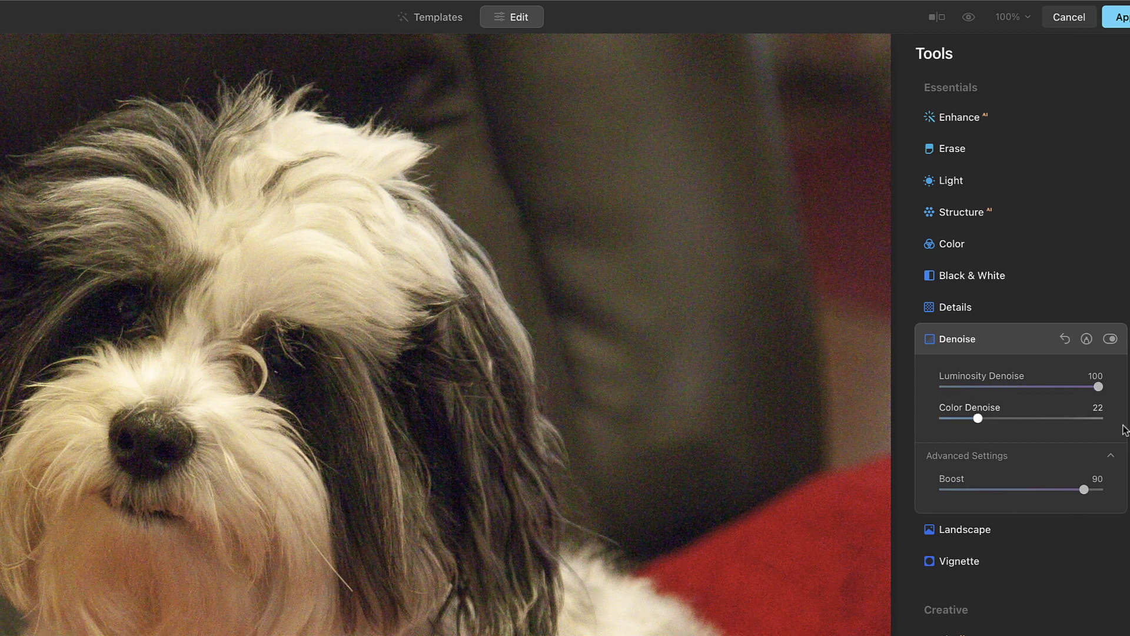
drag(1123, 430, 1122, 425)
drag(1084, 489, 1119, 490)
Show Dog_MkII.jpg in split before/after view, sweeping the divider across the dog's face.
click(935, 18)
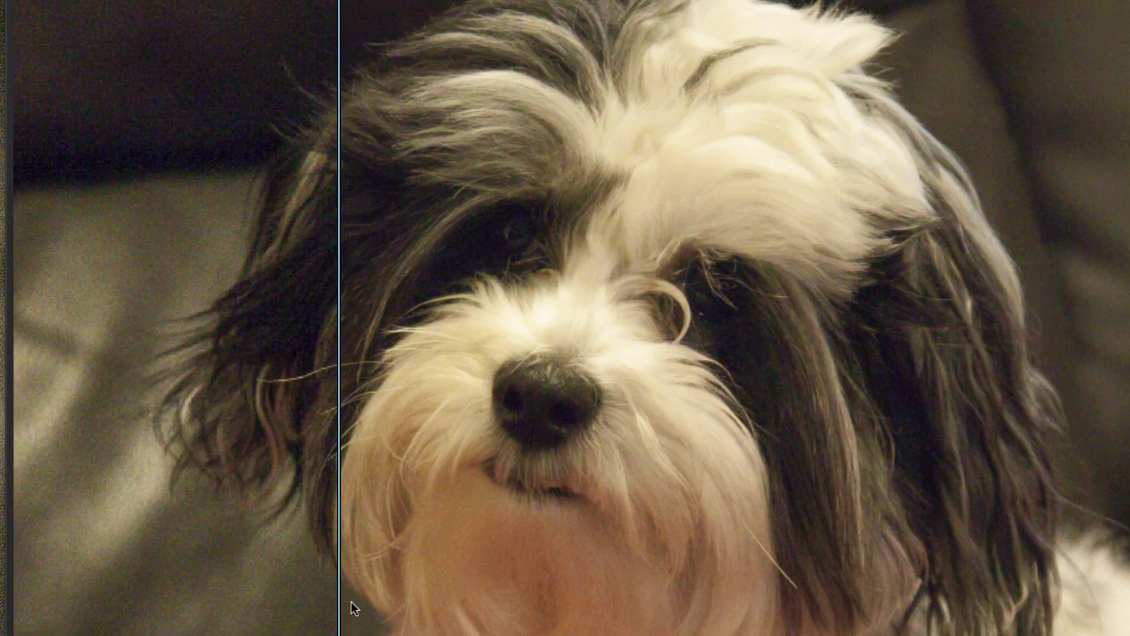
drag(347, 603, 659, 624)
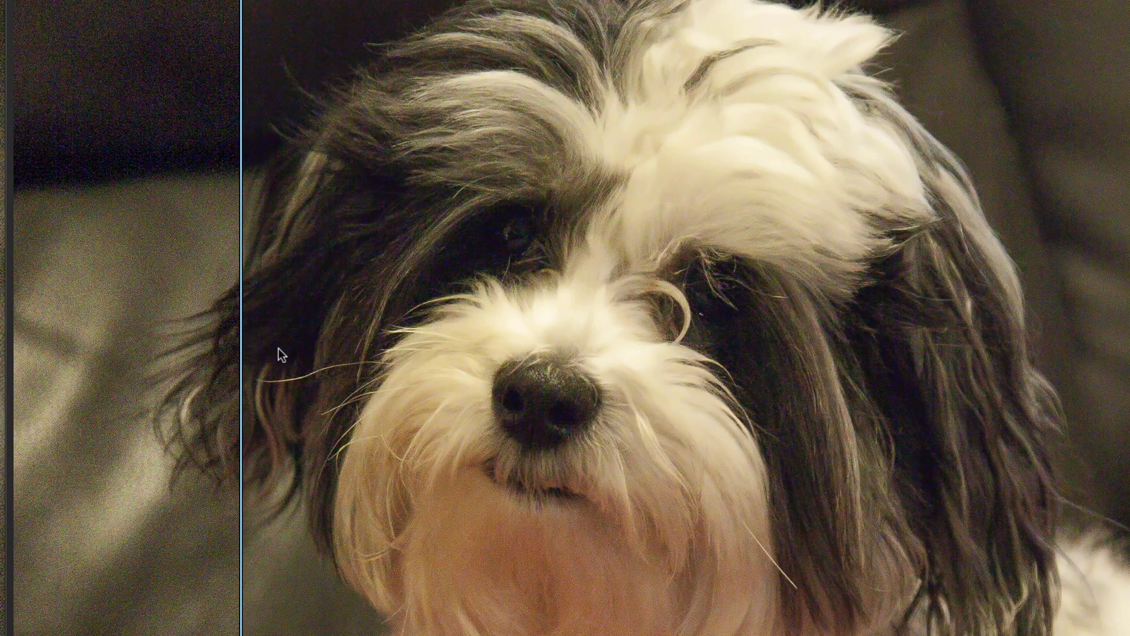
drag(244, 359, 972, 360)
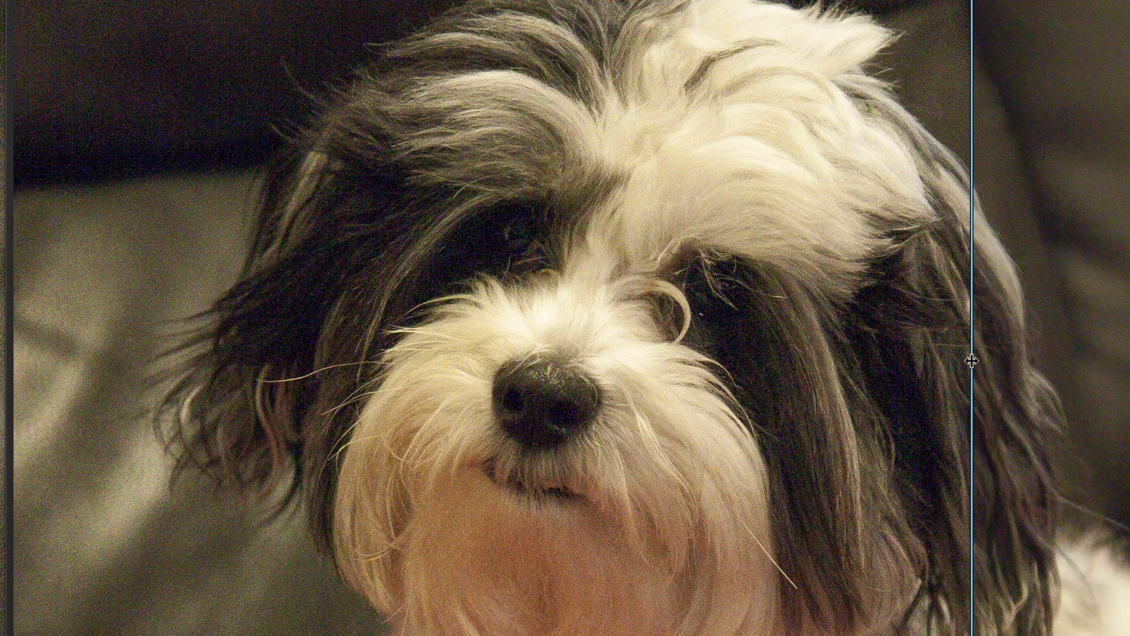